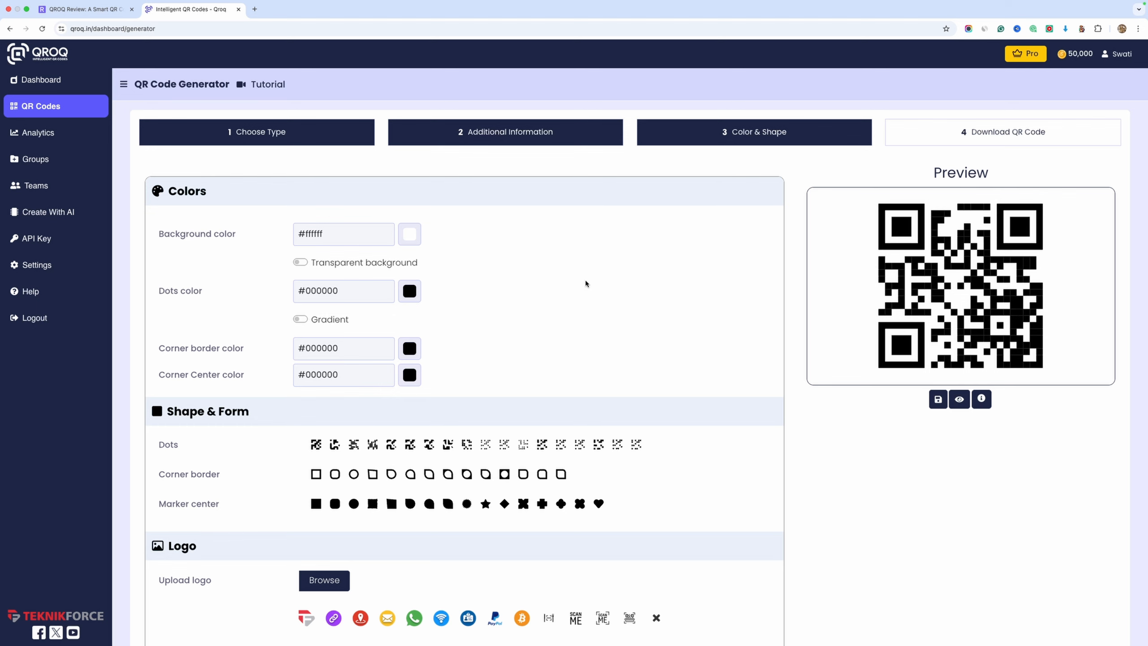
Step: Set the QR code's background color to the brownish red #894848
scroll(585, 283, "down", 4)
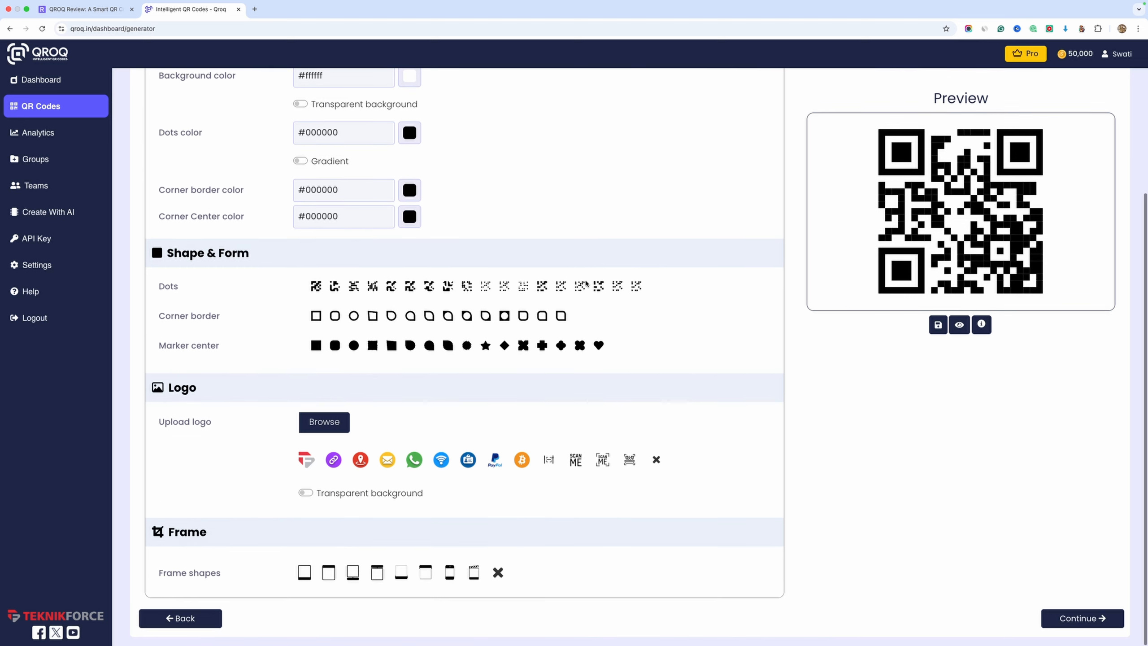
scroll(590, 311, "up", 4)
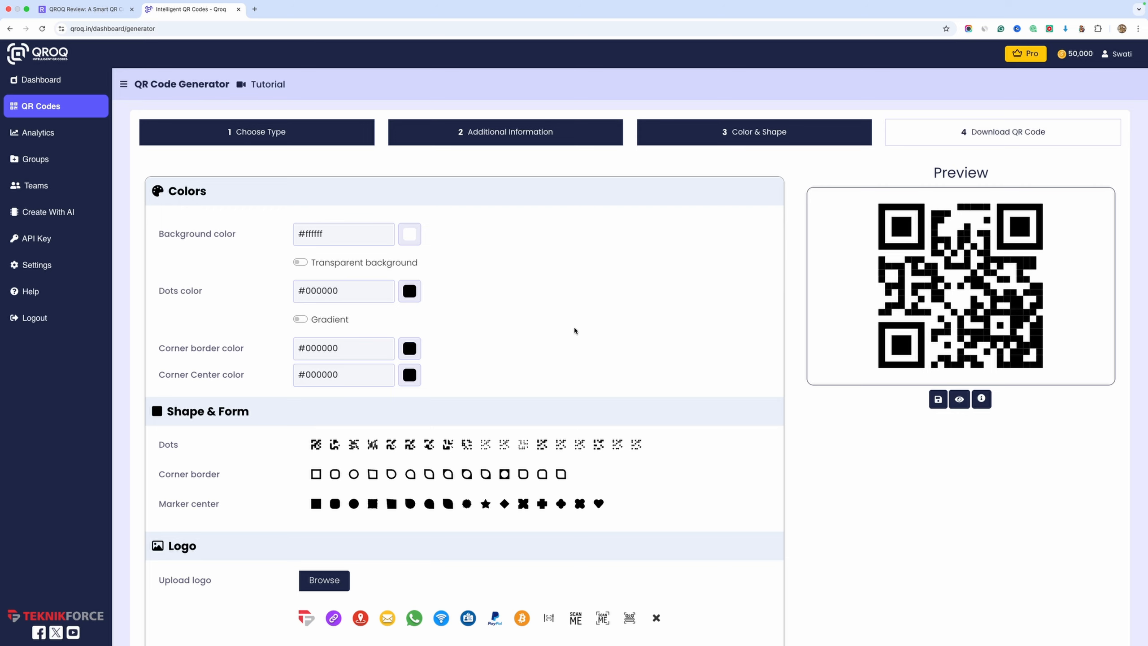
scroll(574, 330, "down", 1)
scroll(603, 266, "down", 1)
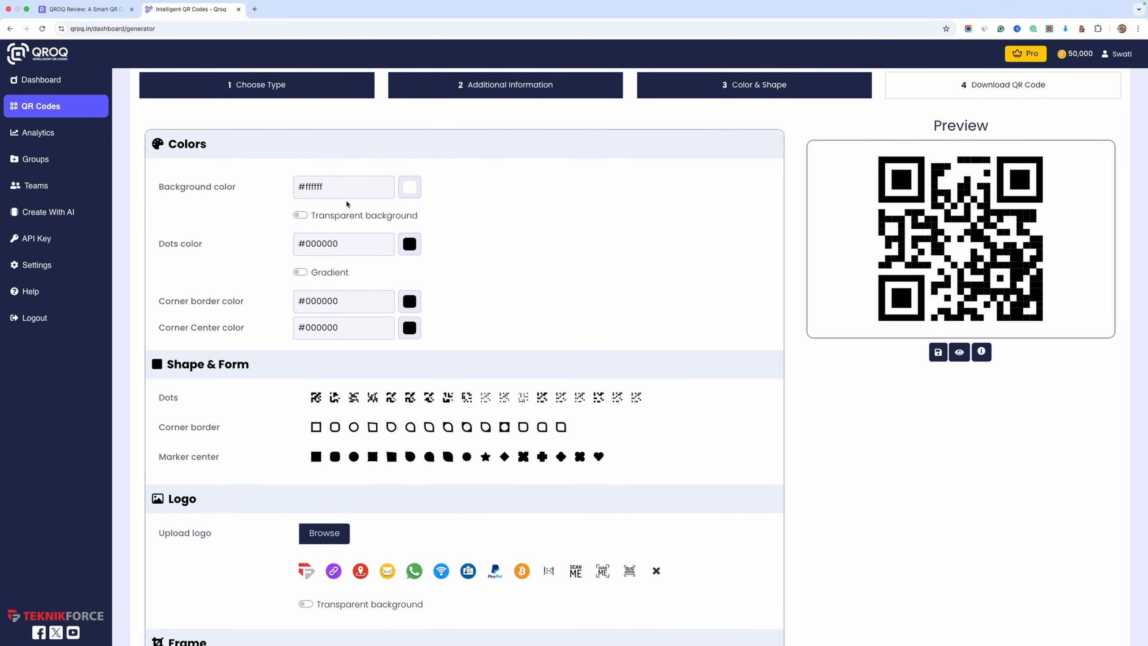
left_click(409, 187)
left_click(444, 227)
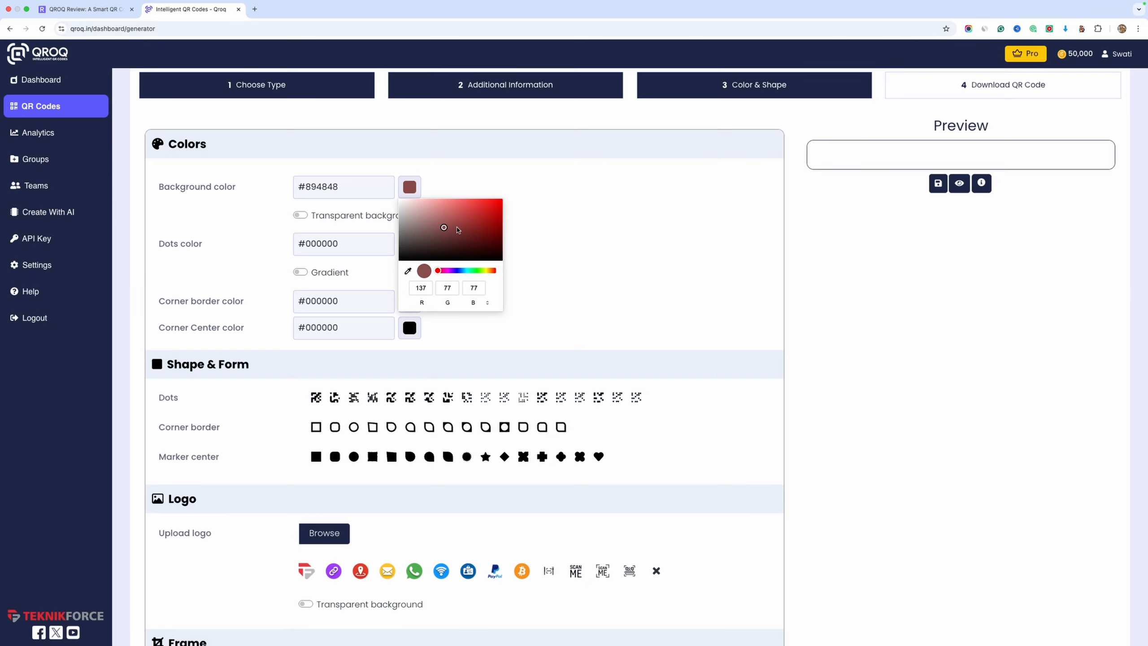
left_click(582, 248)
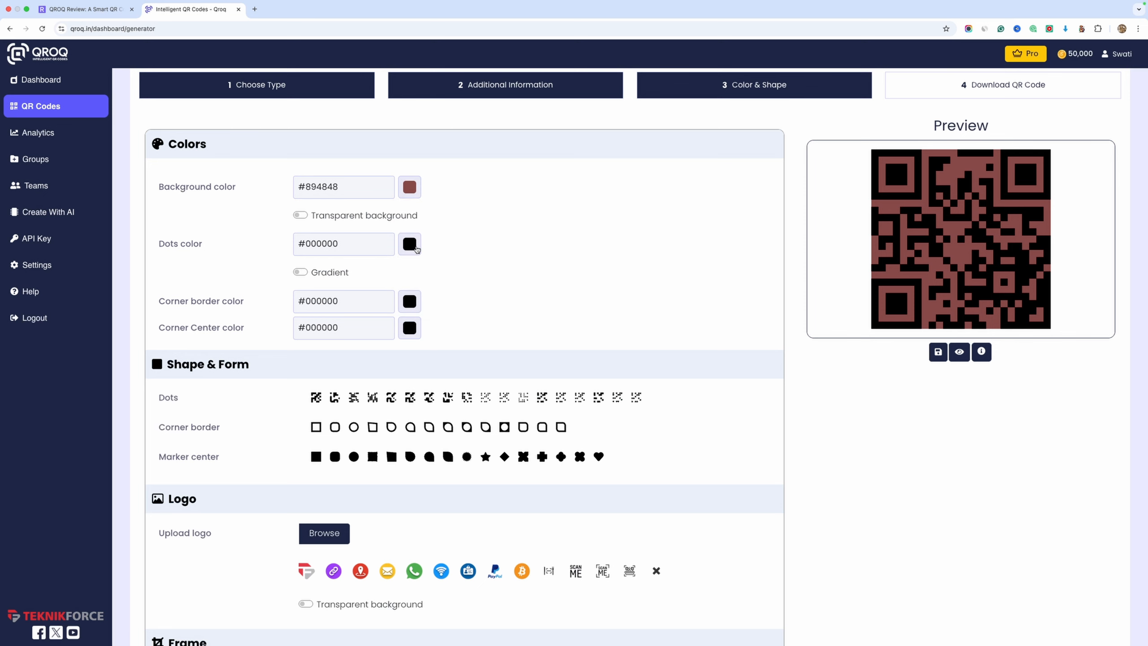
Step: Set the QR code's dots color to the grey #857a7a
left_click(416, 250)
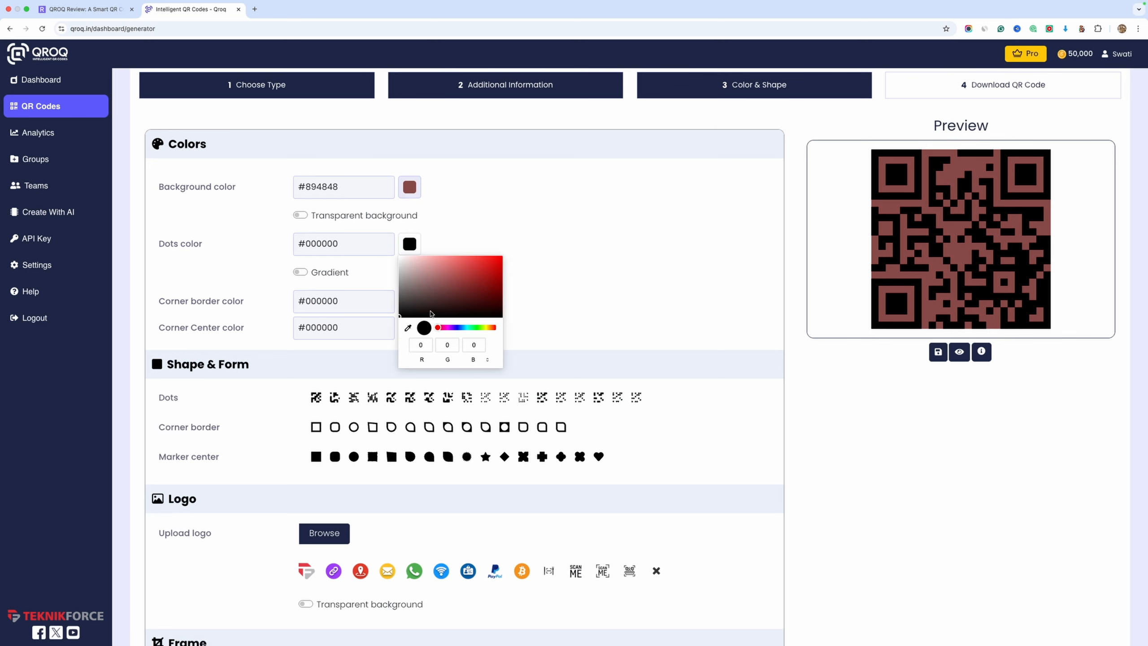
left_click(406, 284)
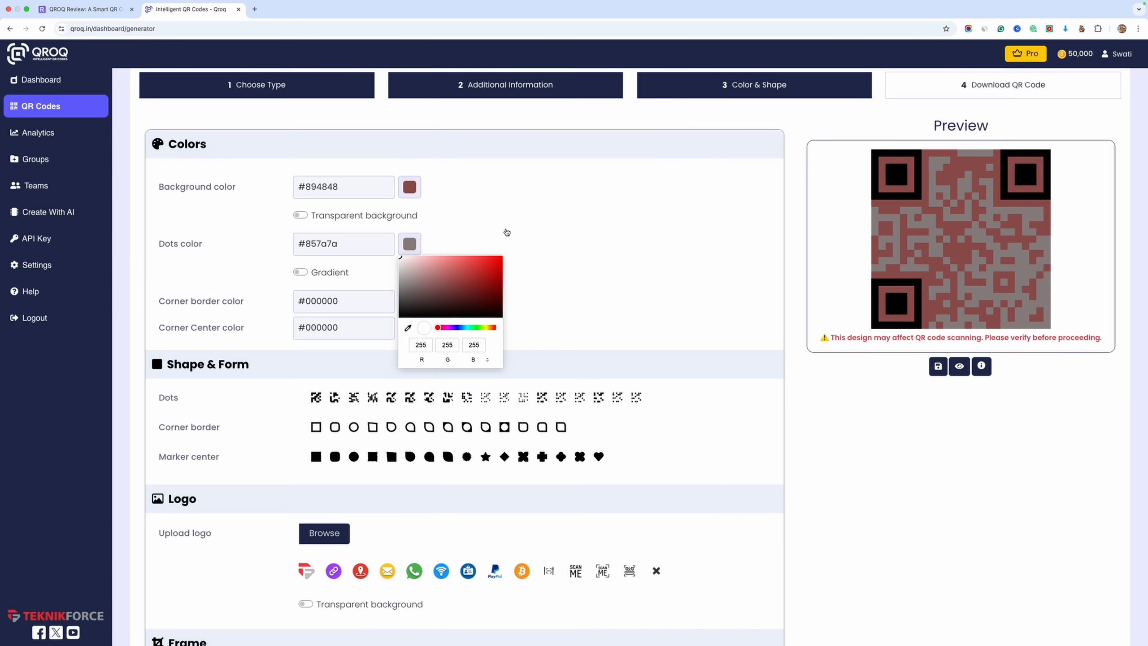
left_click(517, 227)
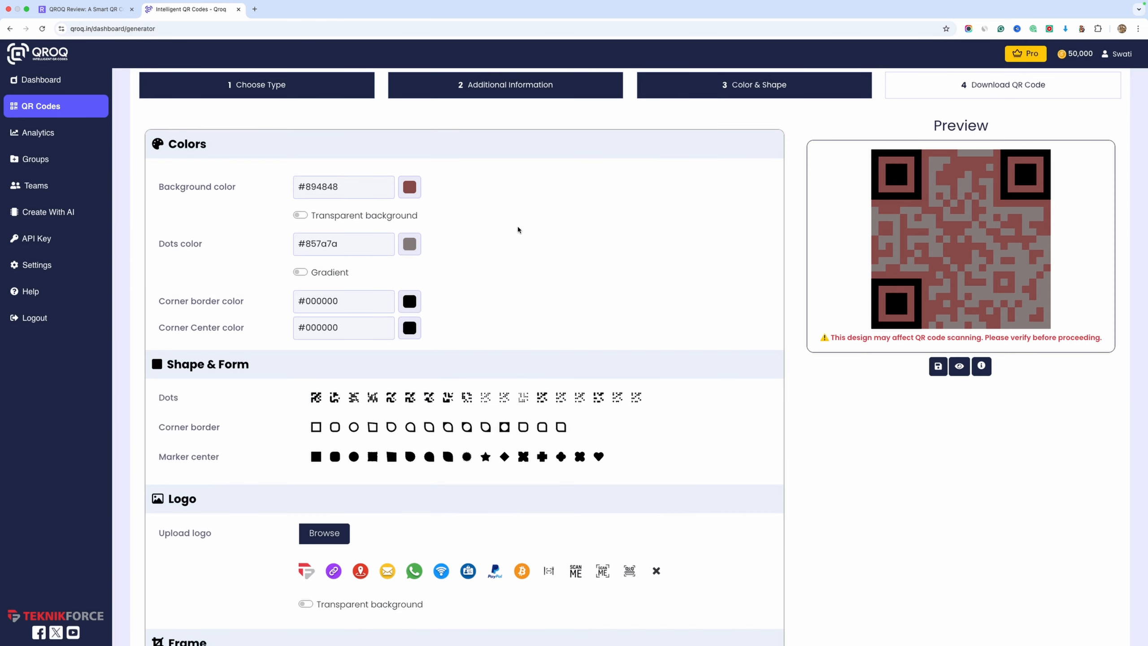
Step: Darken the QR code's background color to the near-black #1a1414
left_click(415, 199)
left_click(429, 258)
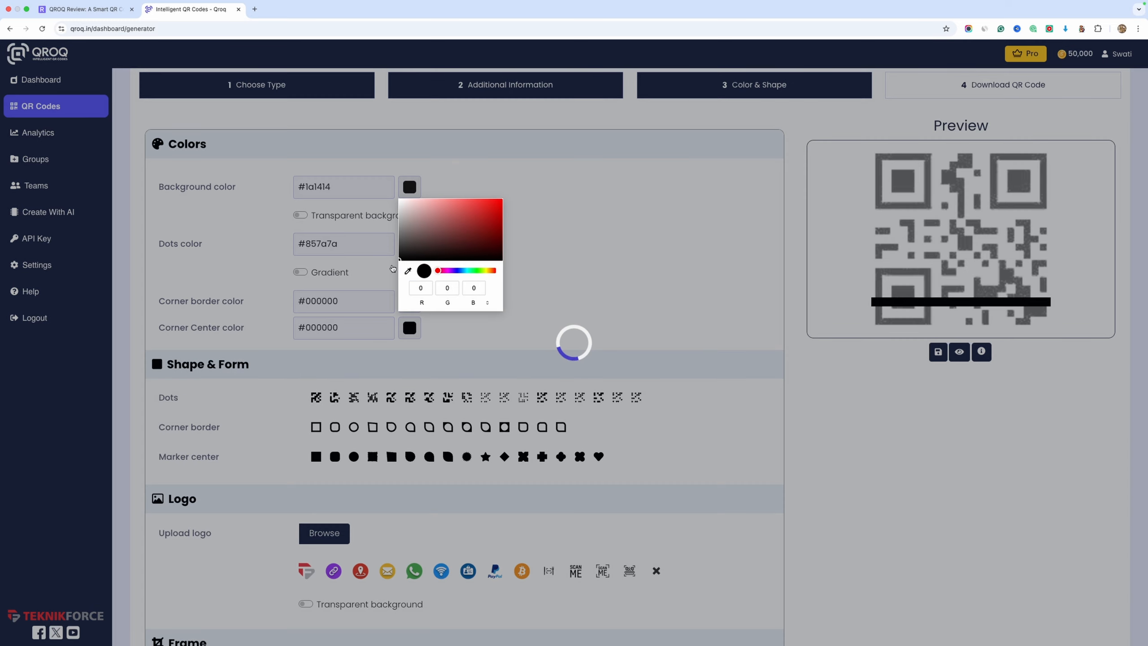
left_click(567, 256)
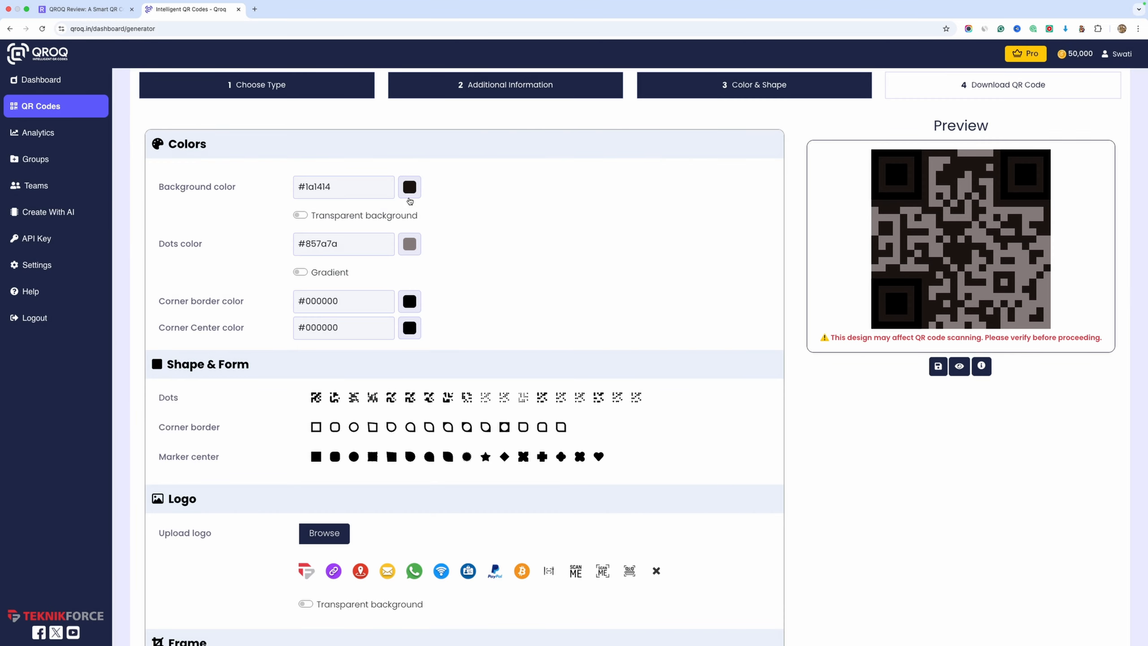
Step: Change the background color to #534646 and make the QR code's background transparent
left_click(409, 195)
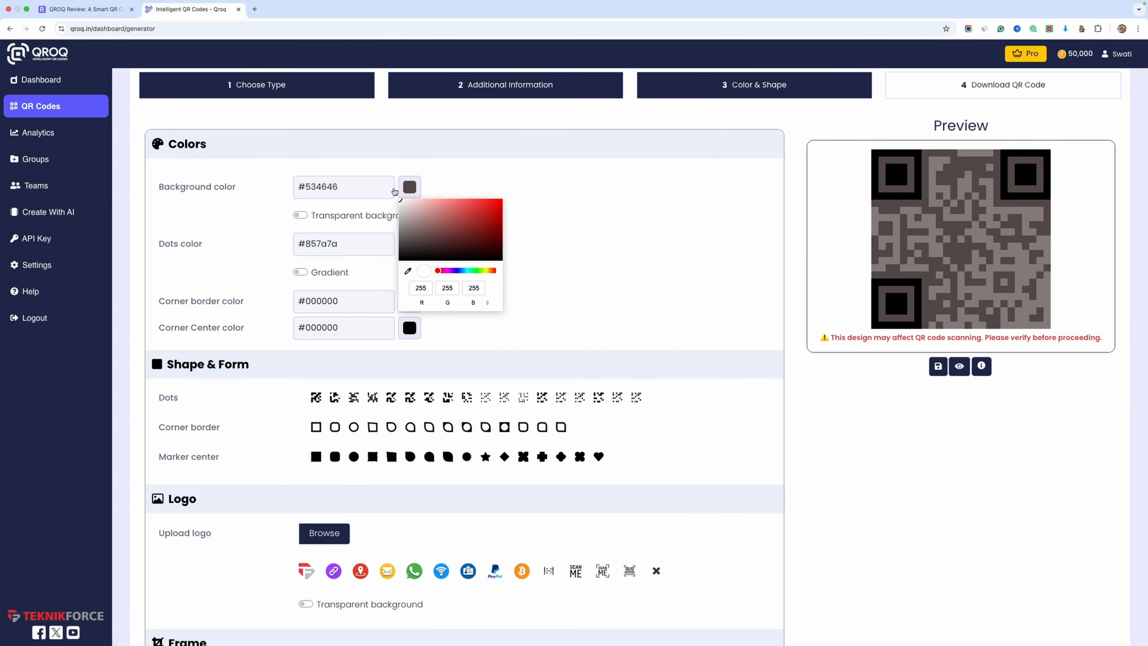
left_click(273, 208)
left_click(307, 215)
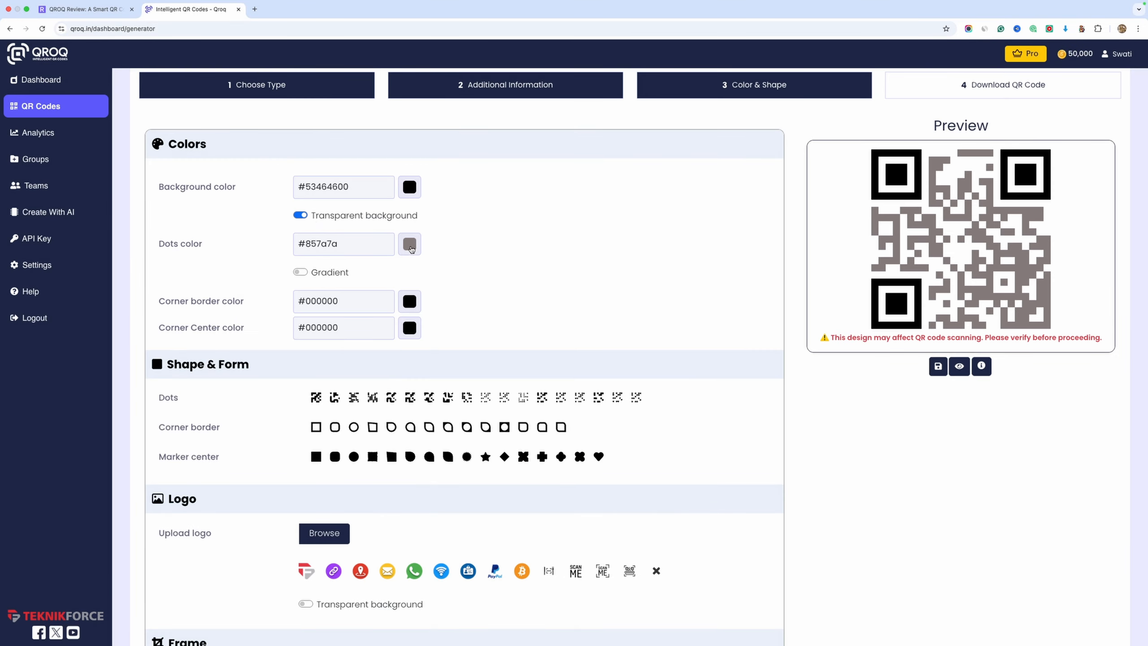
Step: Set the QR code's dots color to the dark brown #3f3131
left_click(411, 249)
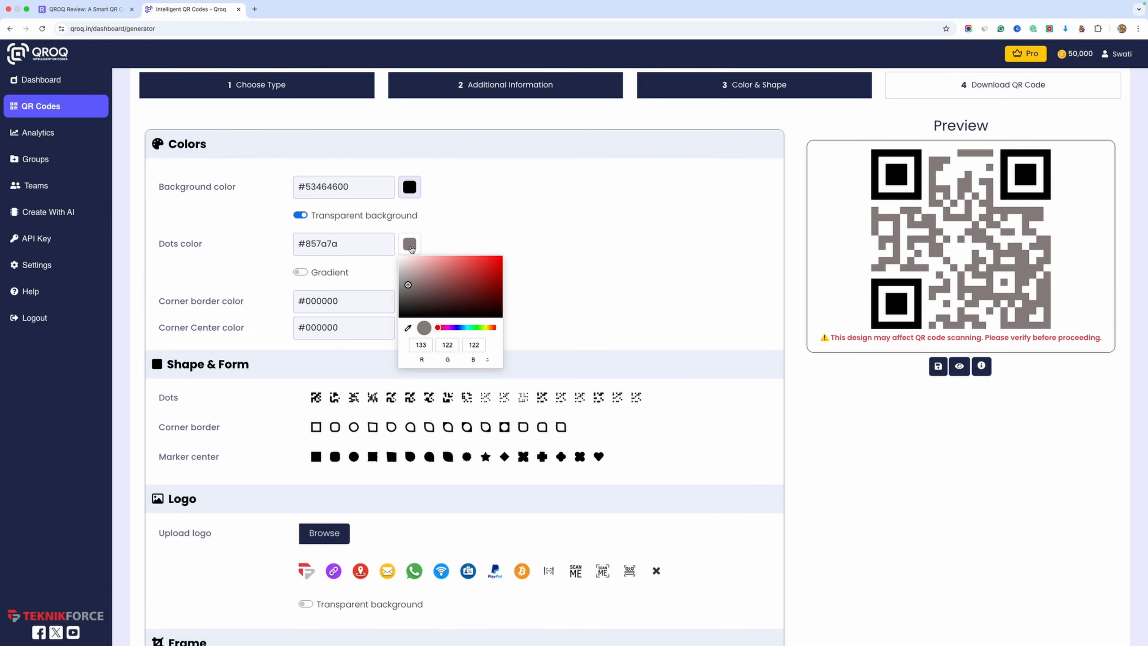
left_click(409, 317)
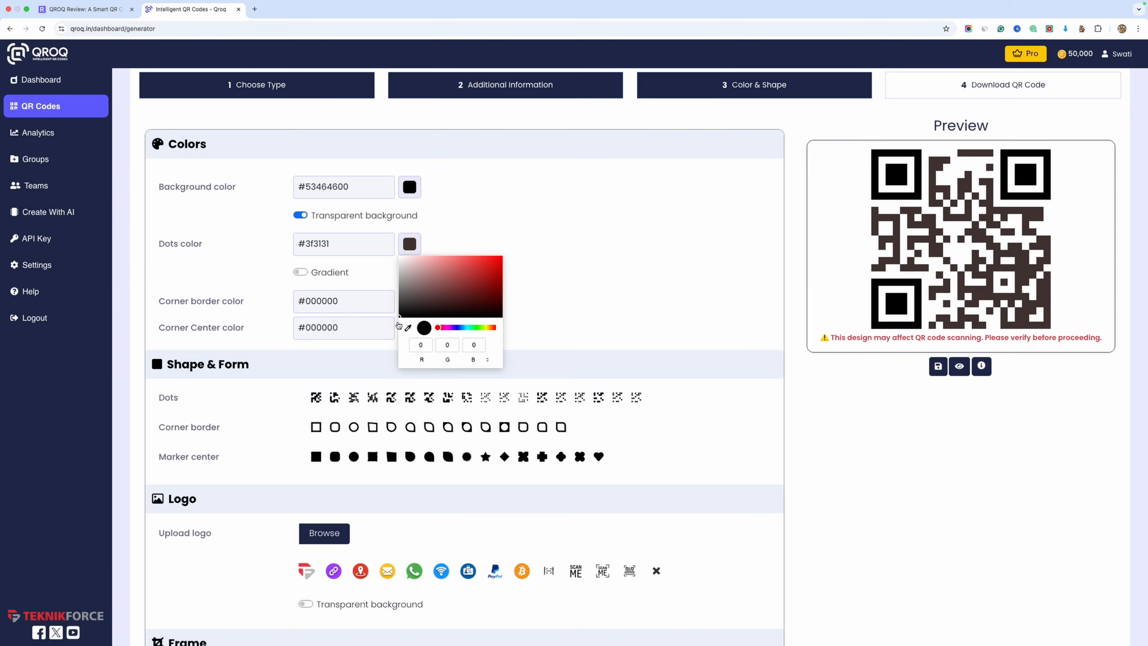
left_click(298, 272)
Step: Try a horizontal gradient on the dots with a purple-magenta second color, and turn the gradient off again
left_click(301, 272)
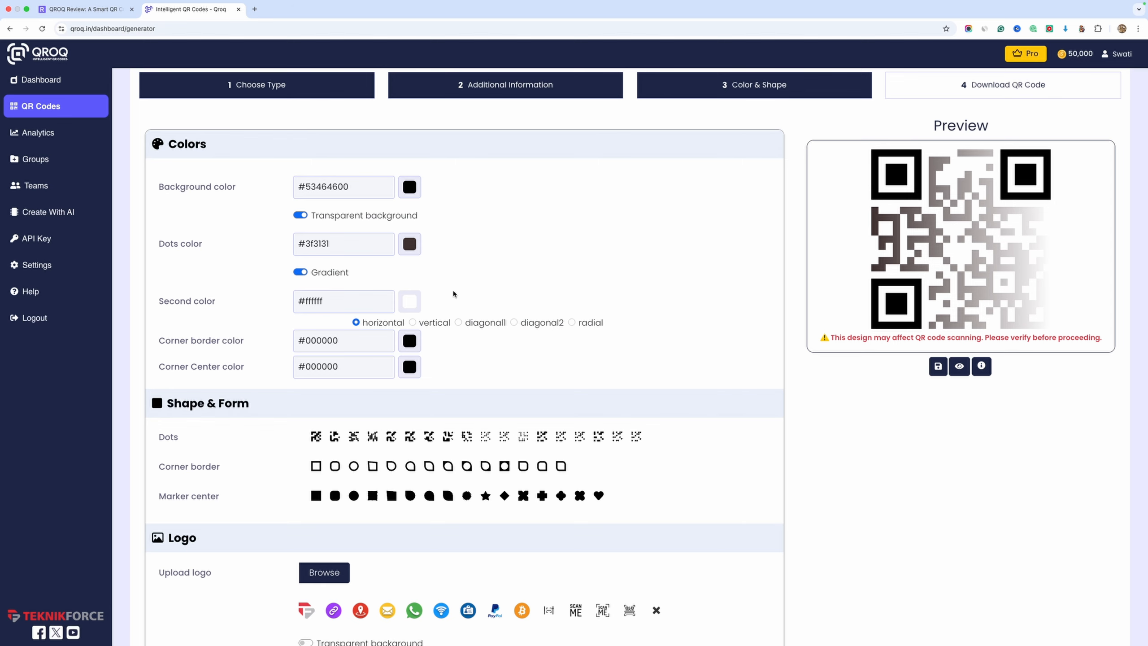
left_click(409, 301)
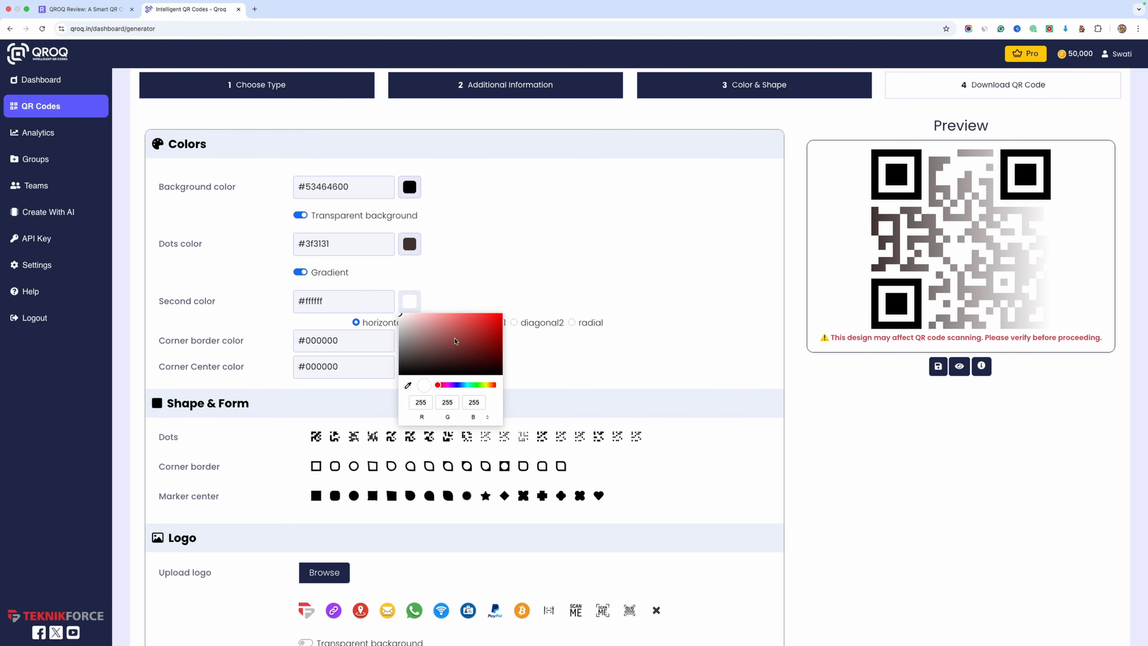
left_click(399, 347)
left_click(461, 340)
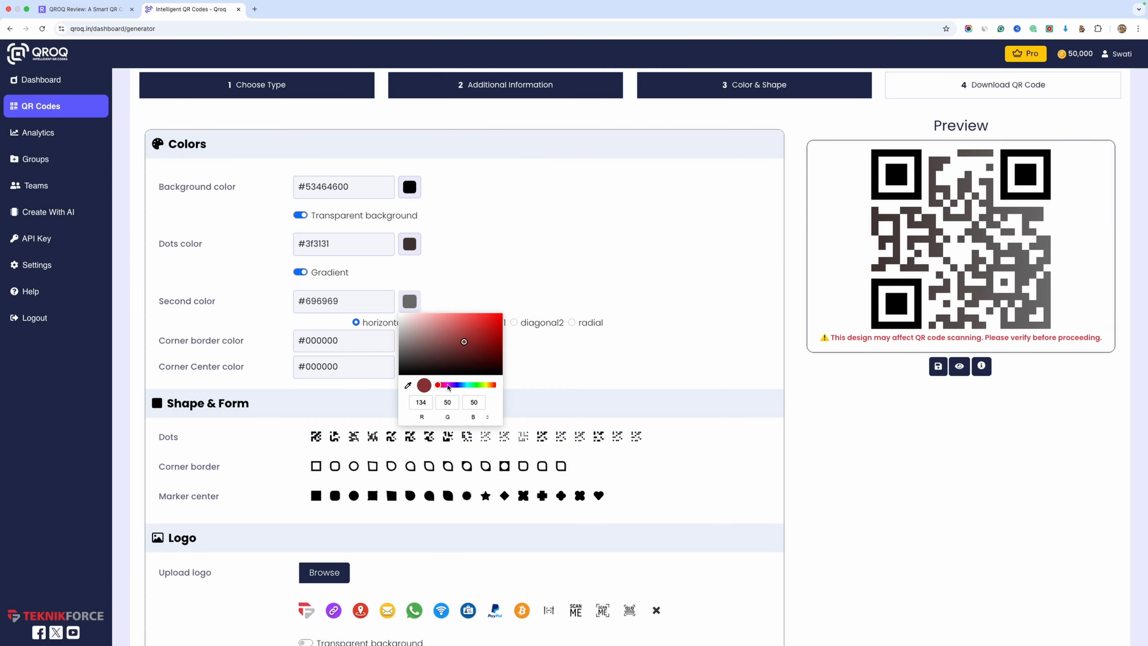
left_click(443, 385)
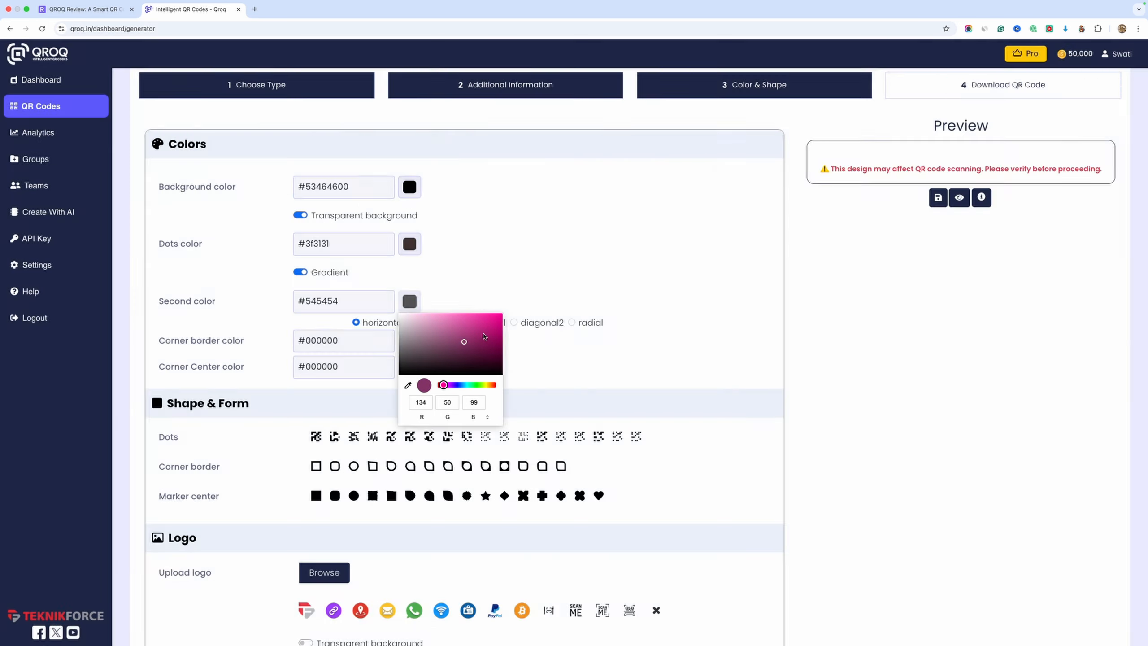
left_click(492, 324)
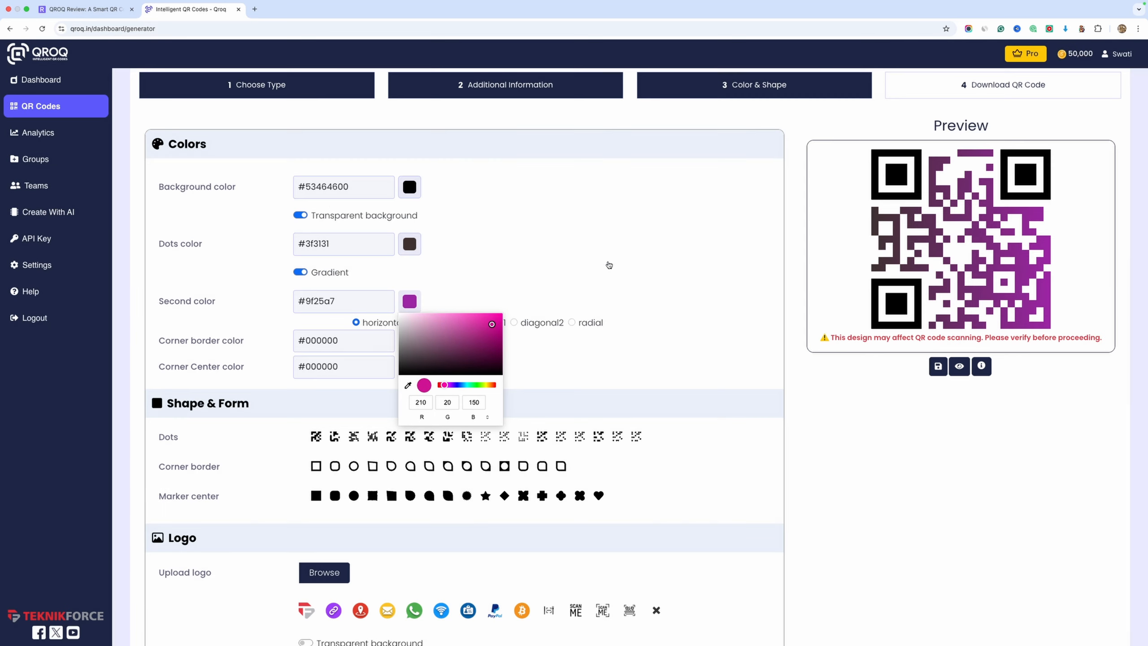
left_click(300, 272)
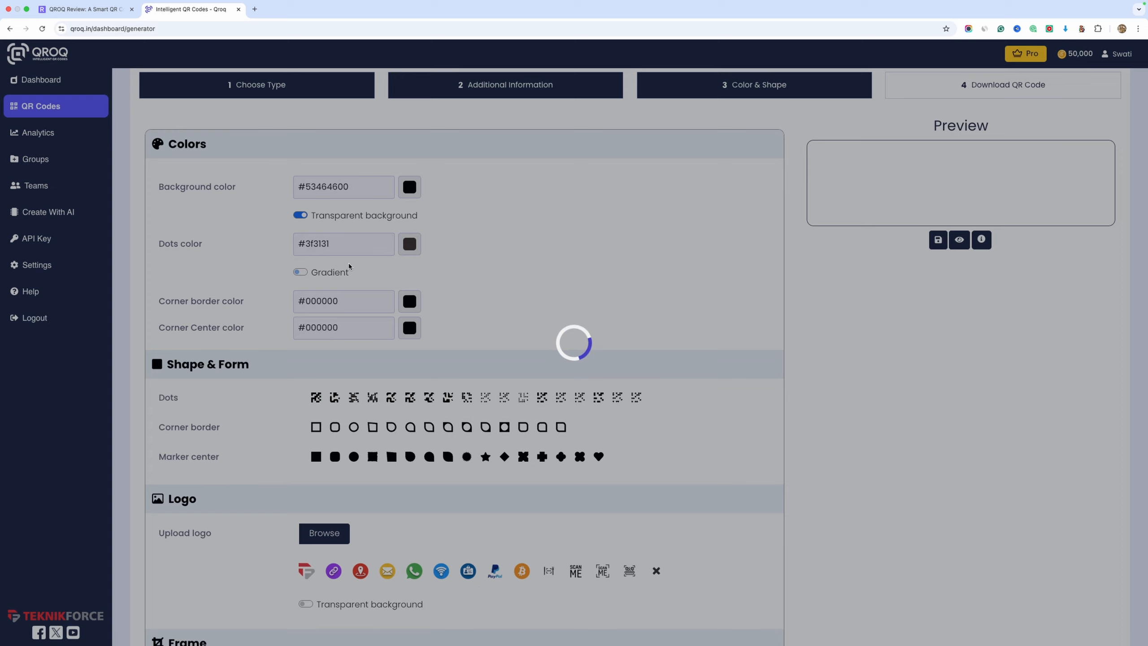
Step: Try the fourth dots shape, and apply the eighth one with connected, leaf-like dots
scroll(488, 287, "down", 1)
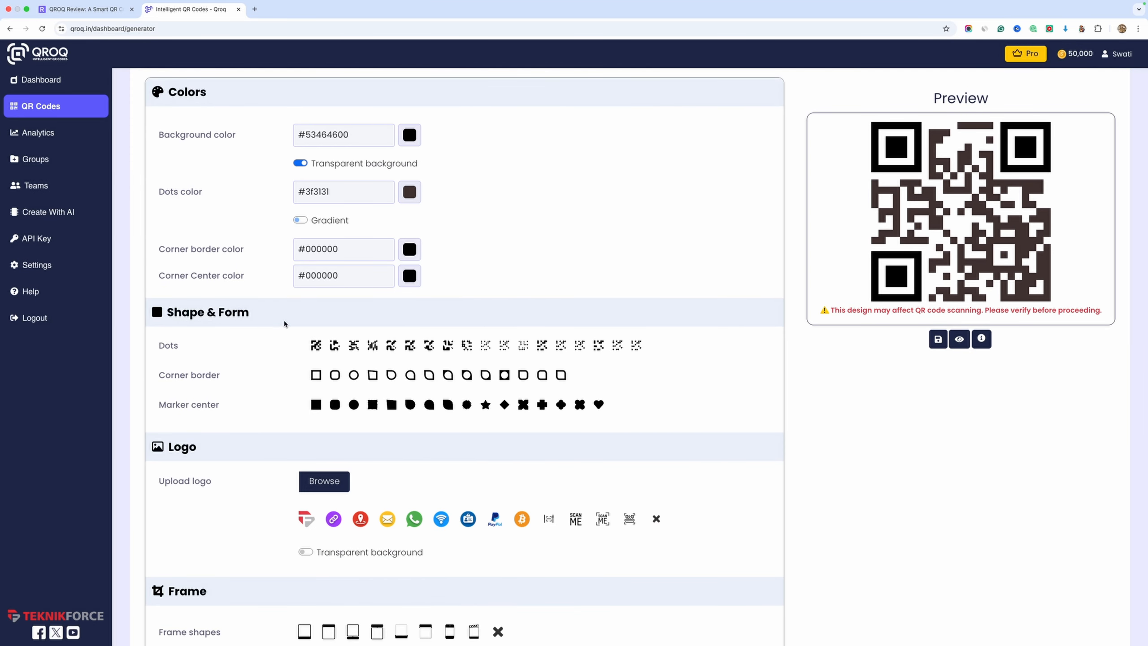
left_click(374, 344)
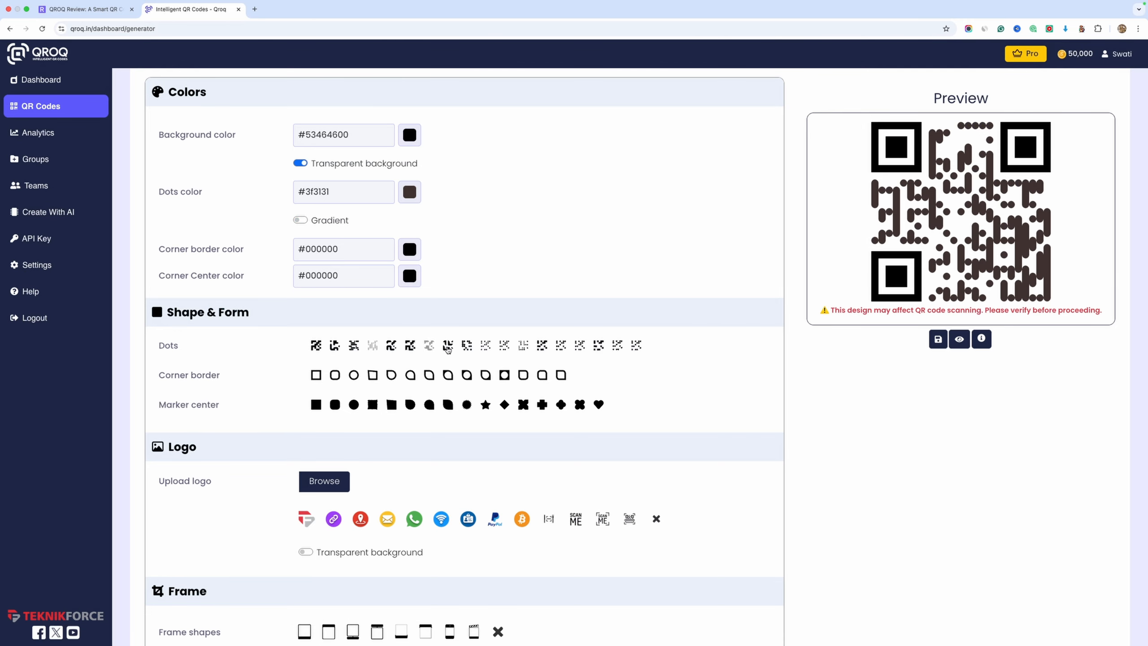
left_click(448, 345)
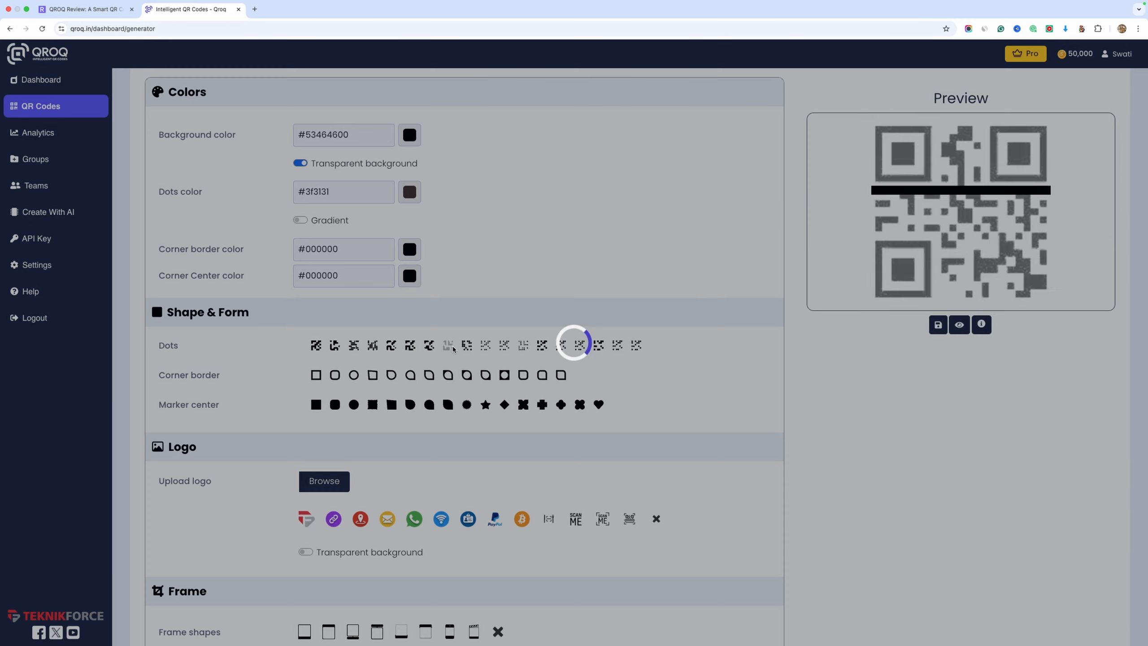
left_click(516, 351)
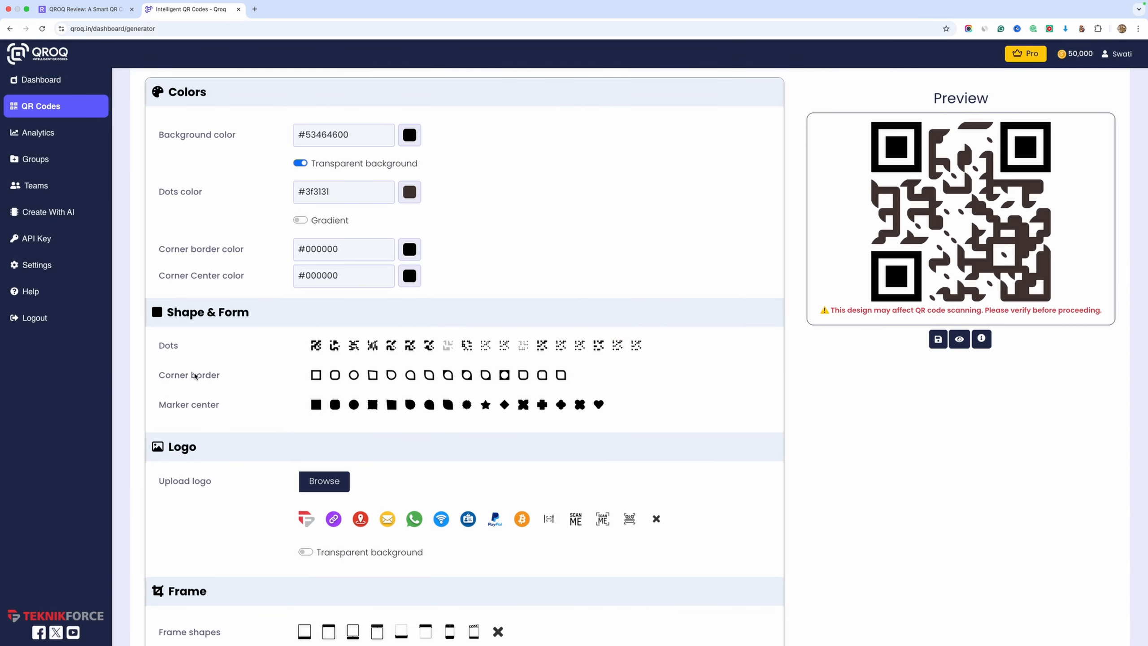
Step: Try the square, rounded, circular and skewed corner borders, and apply the sixth, teardrop-shaped one
left_click(316, 376)
left_click(334, 375)
left_click(354, 376)
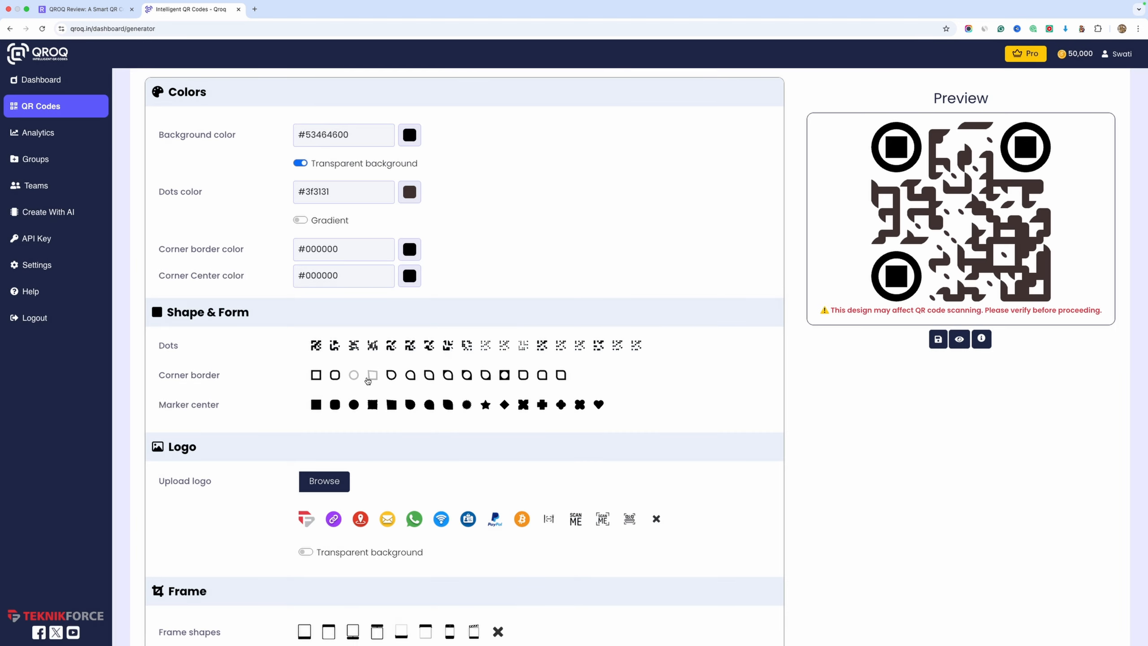
left_click(377, 377)
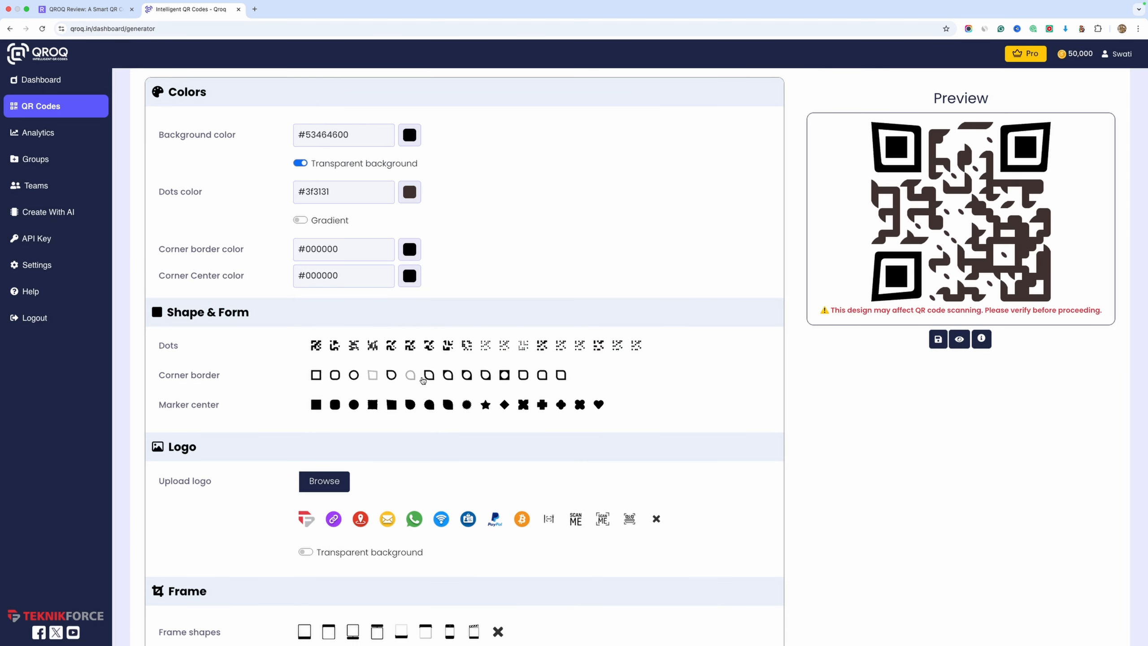
left_click(412, 377)
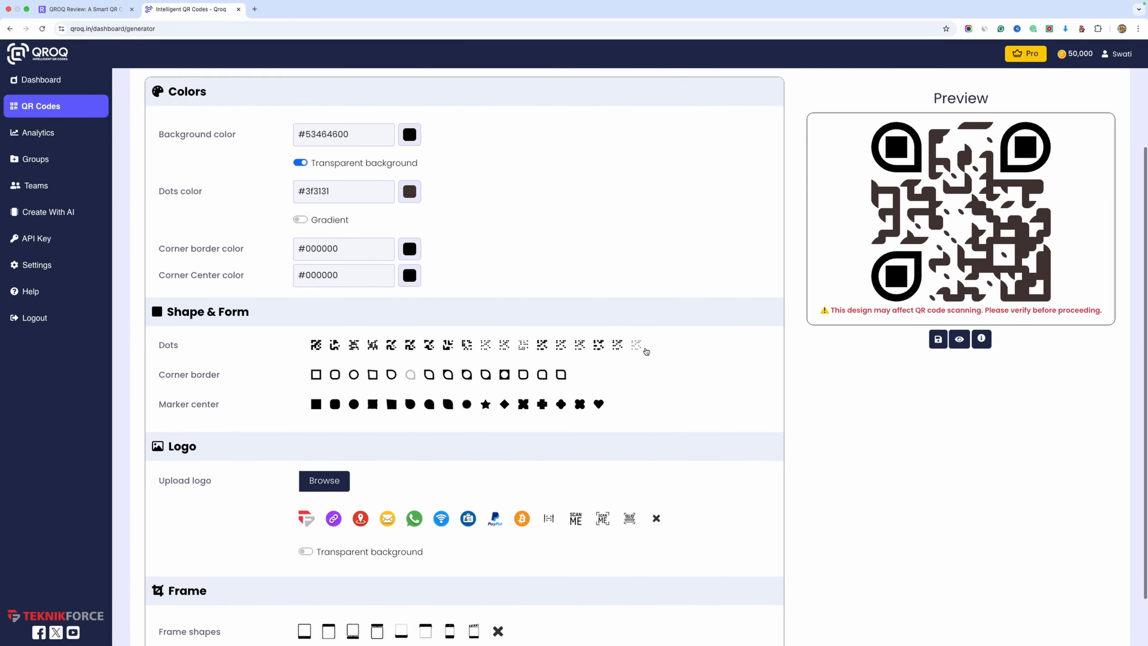
Step: Try the star as the marker center, and apply the X-shaped marker center to the QR code's corners
scroll(852, 268, "down", 1)
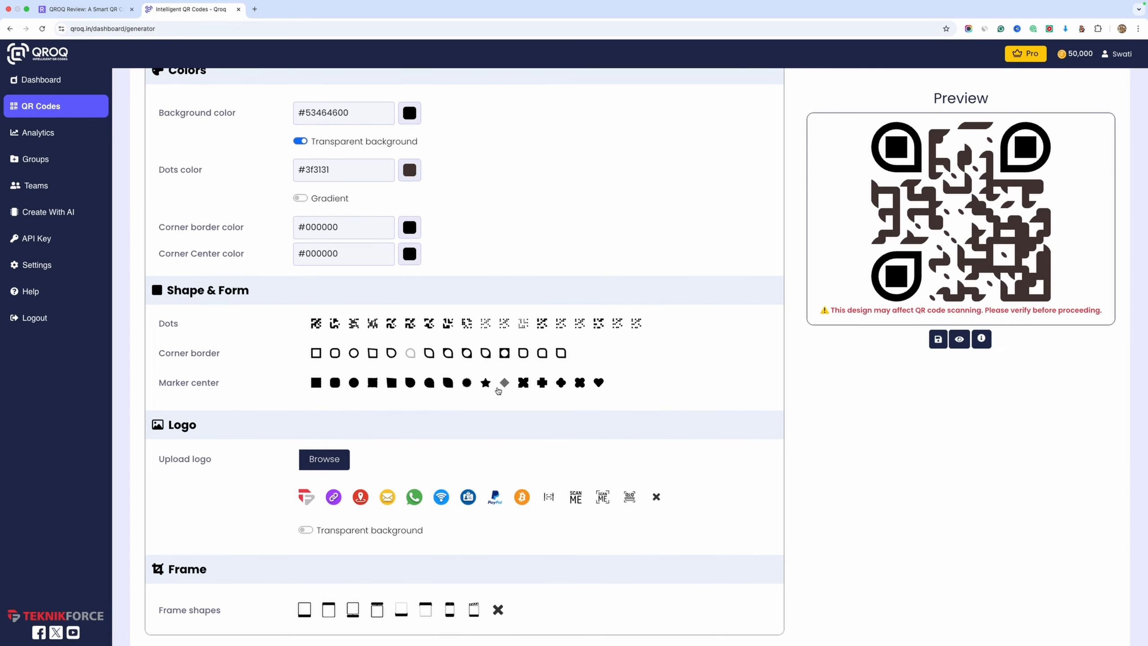
left_click(485, 382)
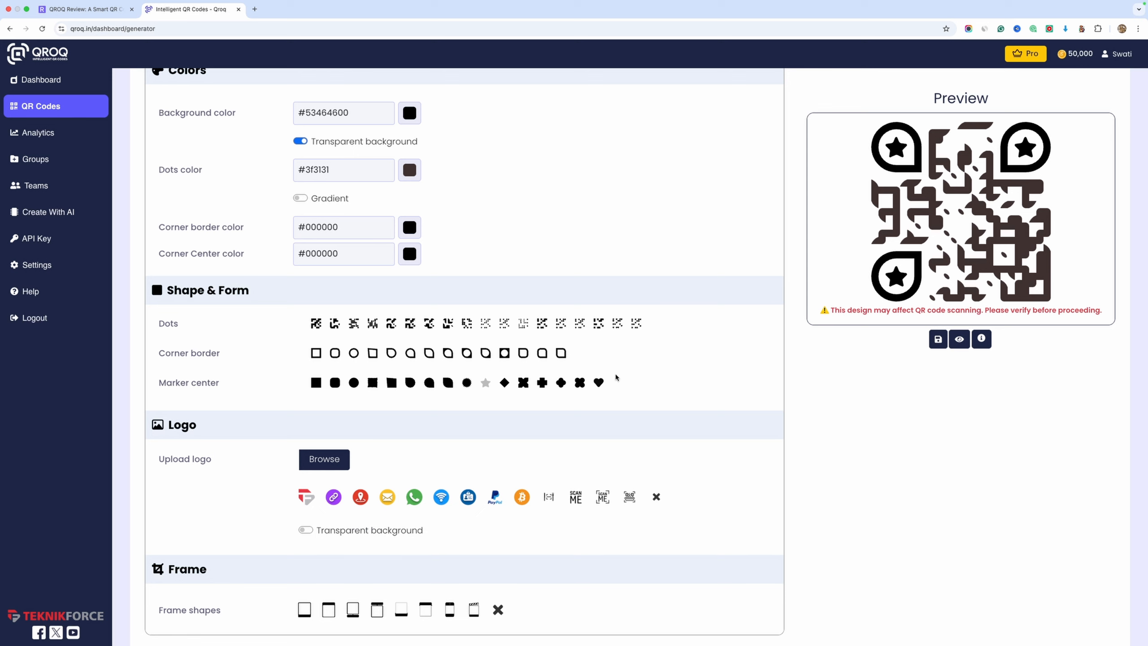
left_click(523, 383)
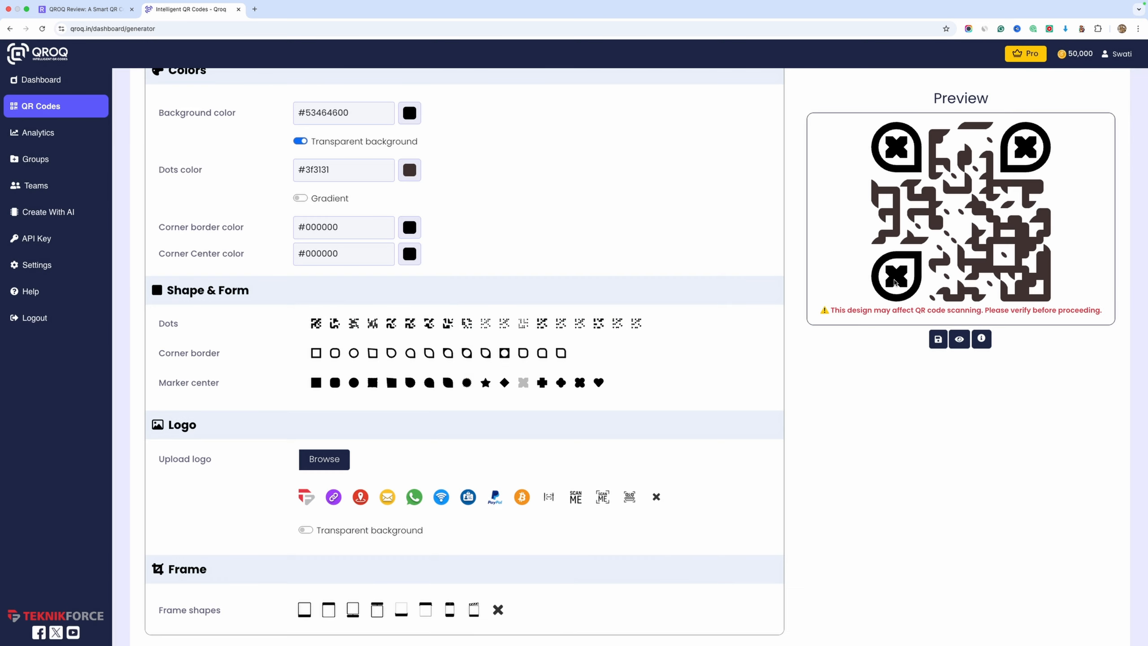
Step: Add the PayPal logo to the center of the QR code and inspect the design up close in the preview
scroll(474, 384, "down", 2)
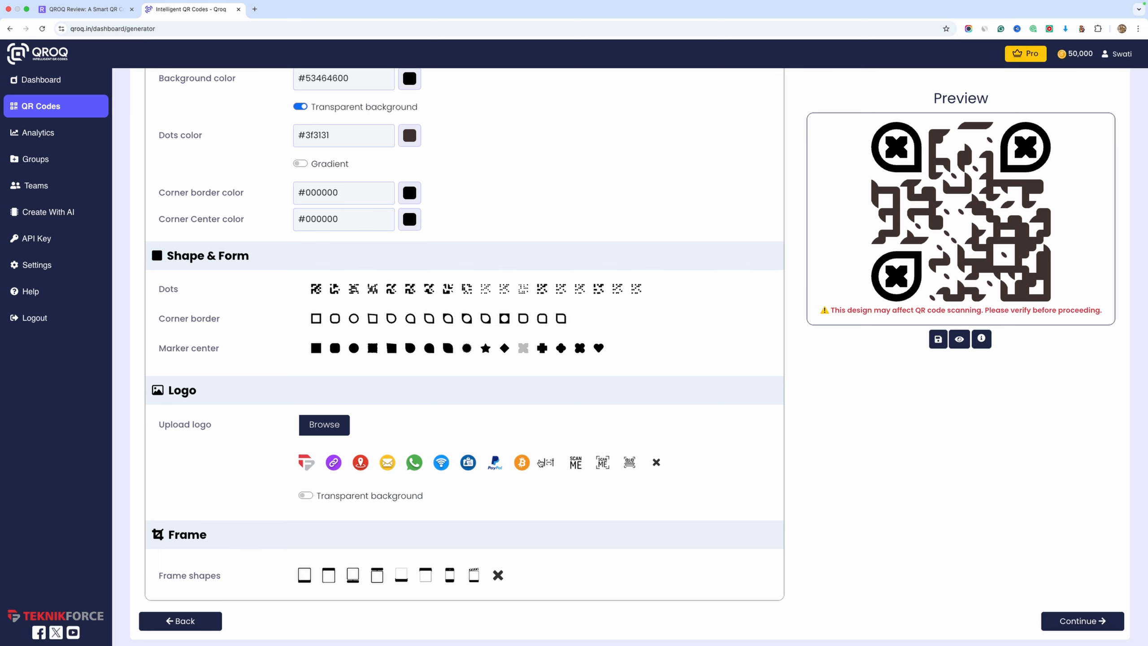
left_click(495, 463)
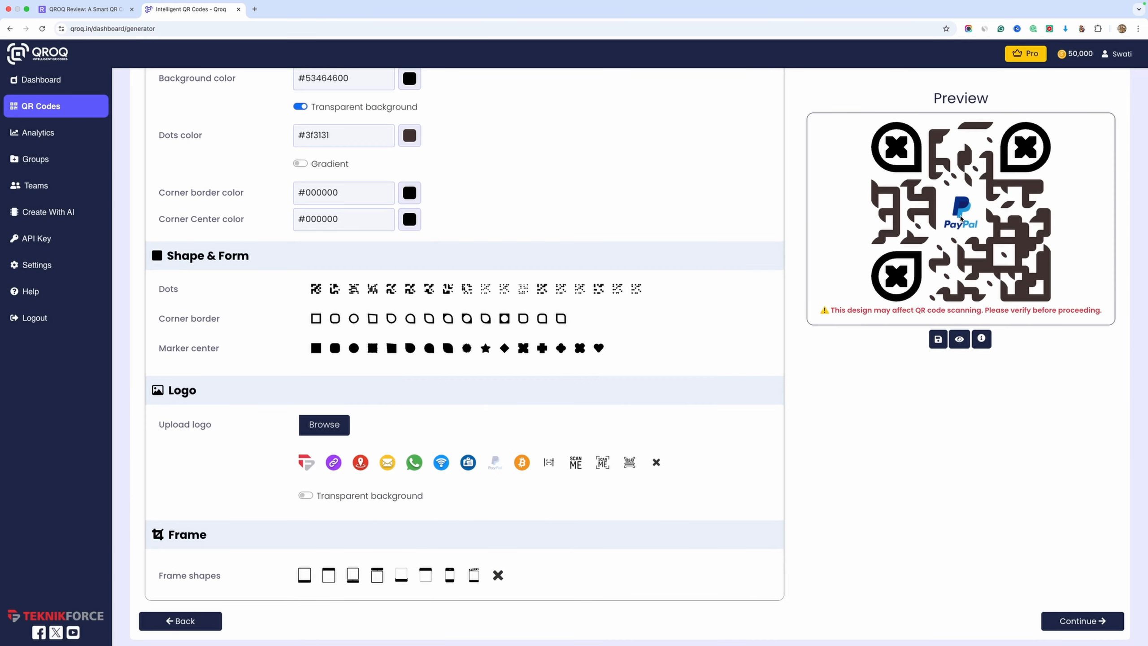
scroll(960, 219, "up", 5)
scroll(960, 219, "right", 4)
scroll(961, 219, "up", 3)
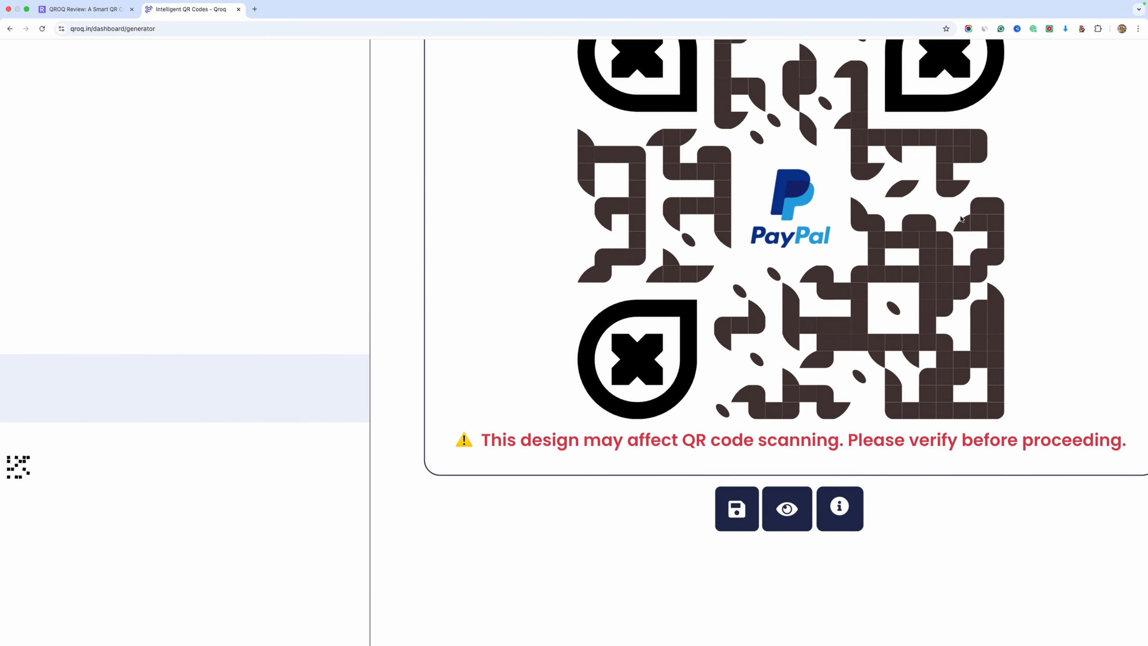
scroll(960, 219, "down", 8)
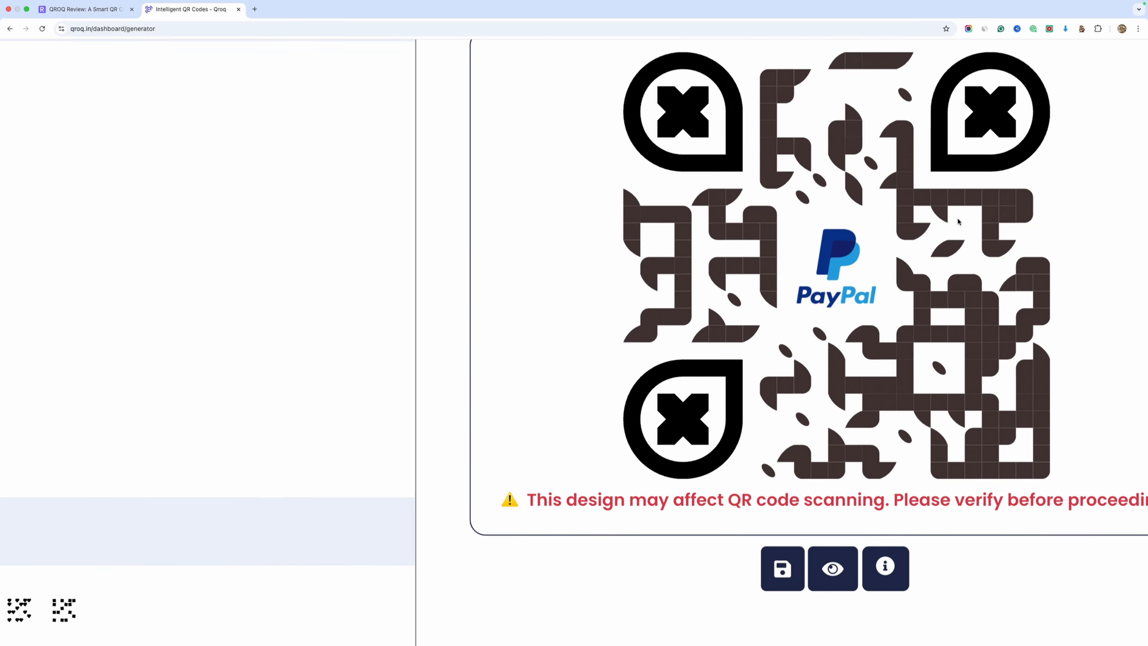
scroll(272, 446, "down", 2)
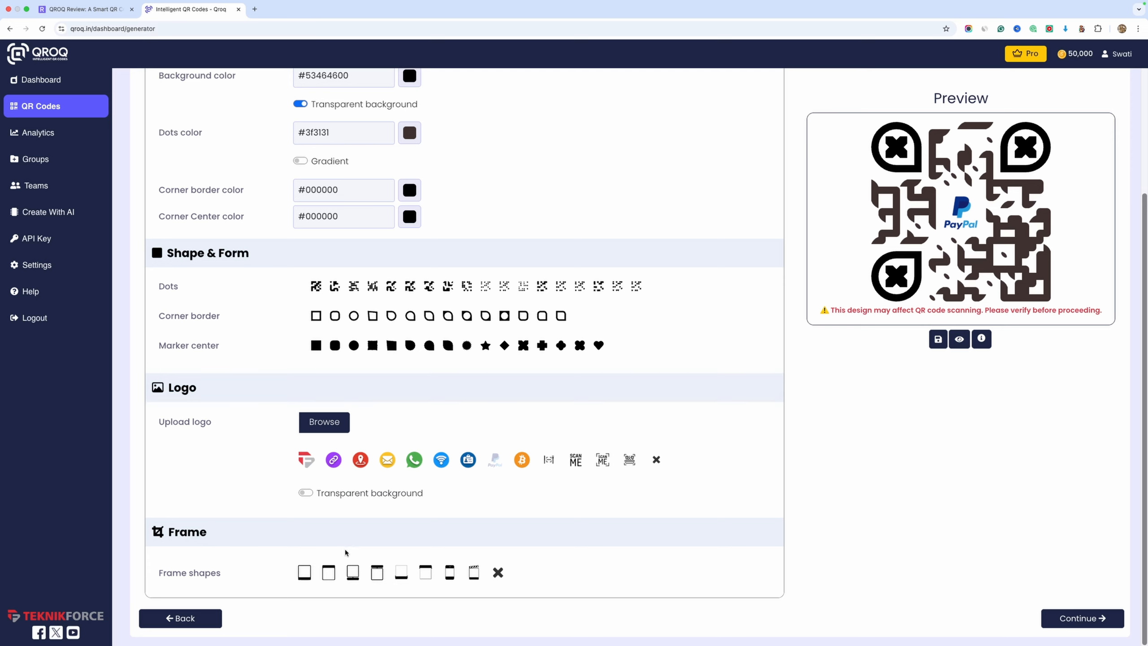
Step: Try the first two frame shapes, and apply the fourth one with a separate SCAN ME banner above the QR code
left_click(304, 572)
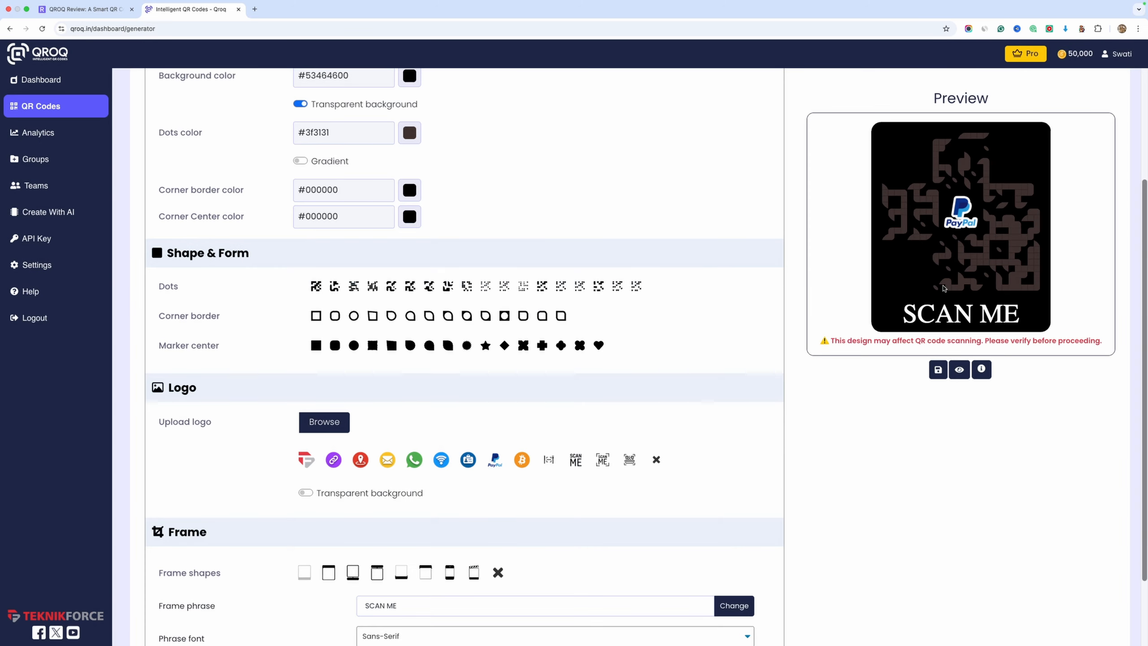
scroll(871, 456, "down", 2)
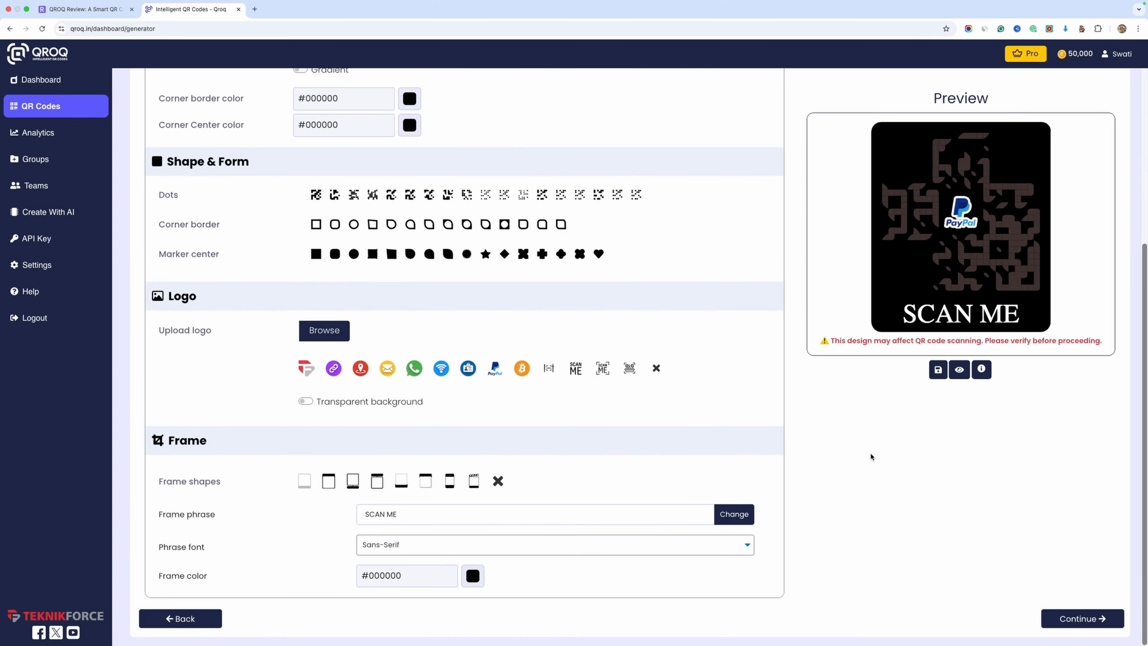
left_click_drag(414, 515, 340, 516)
left_click(328, 480)
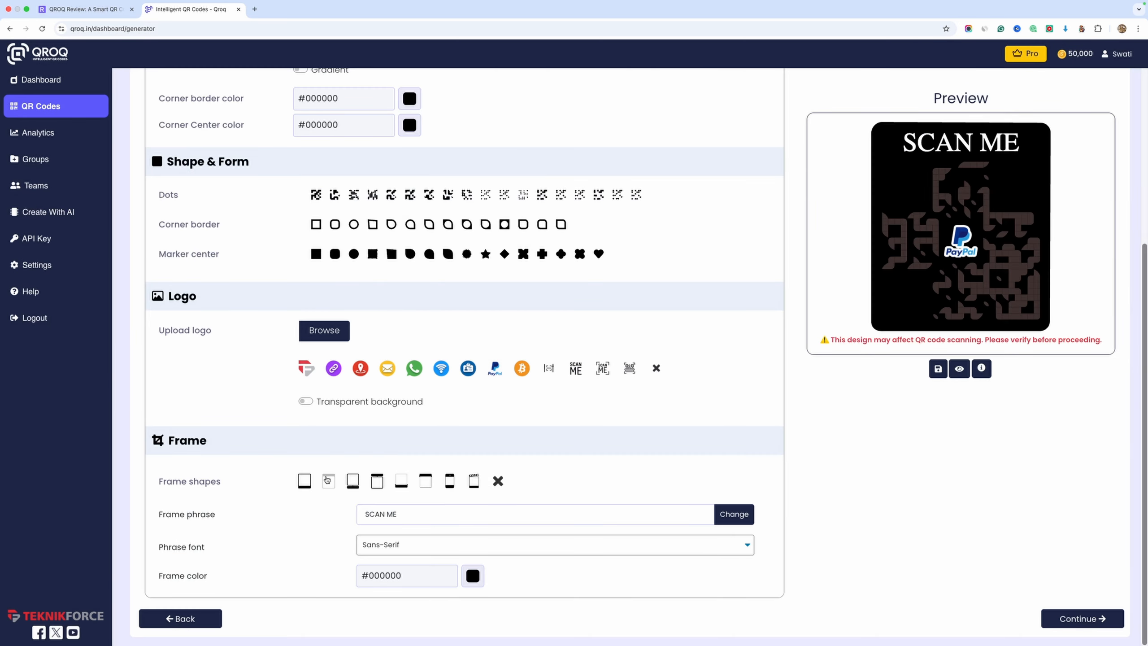
left_click(383, 485)
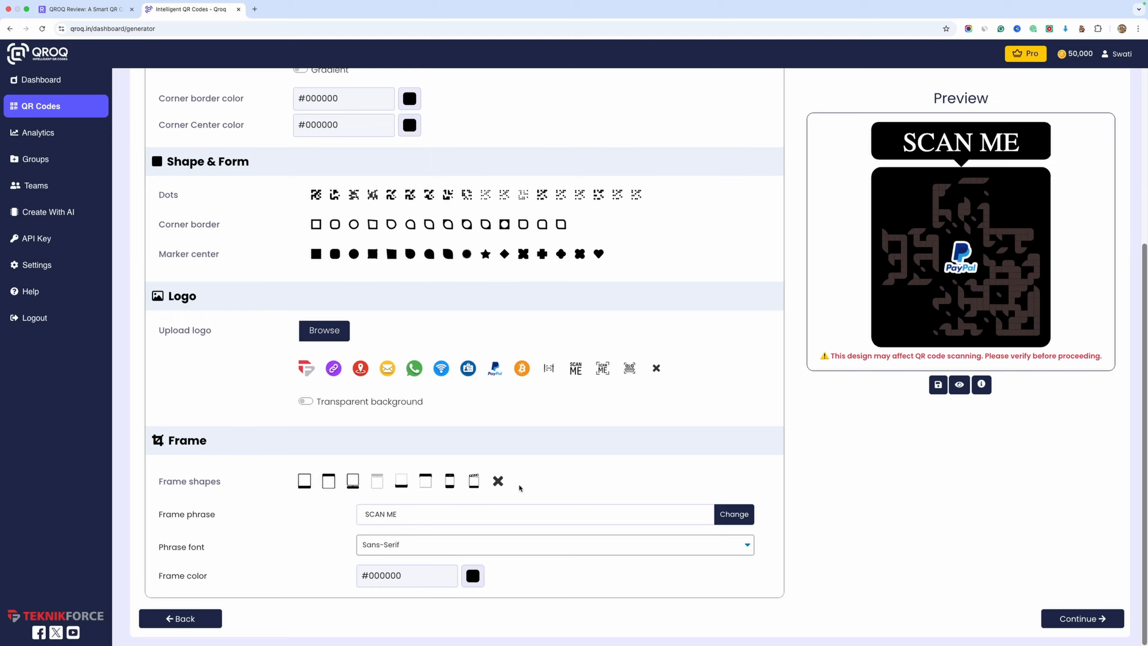
Step: Review the color, shape, logo and frame settings, and continue to finish the Test 1 QR code
scroll(594, 480, "up", 6)
scroll(594, 482, "down", 5)
scroll(818, 531, "up", 2)
scroll(818, 531, "down", 2)
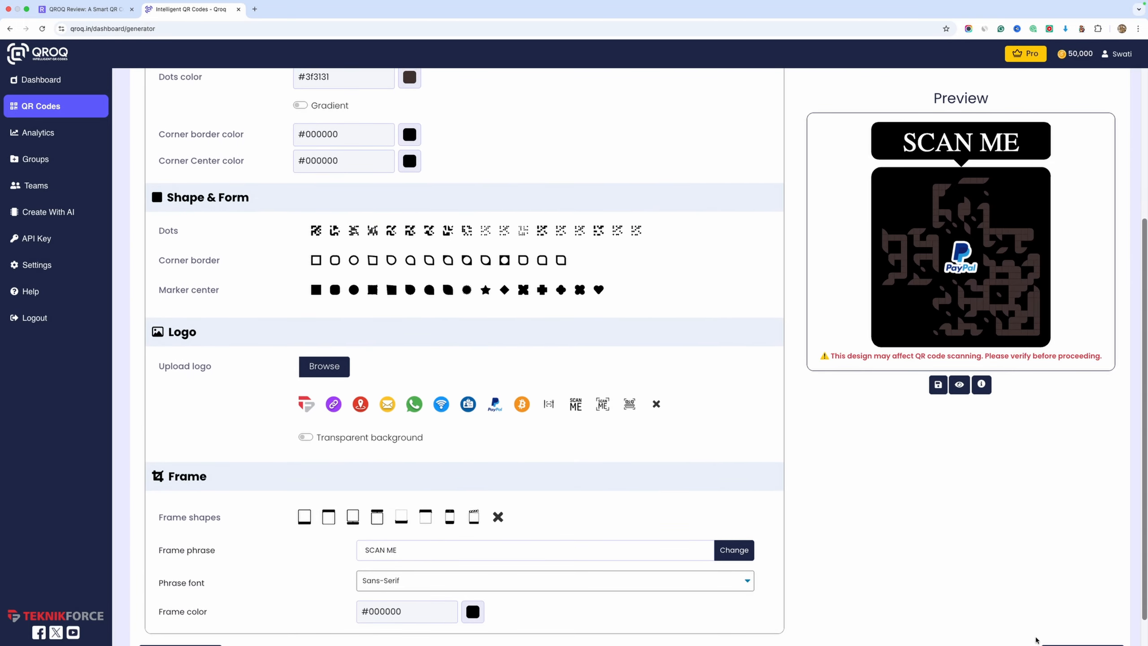
left_click(1059, 621)
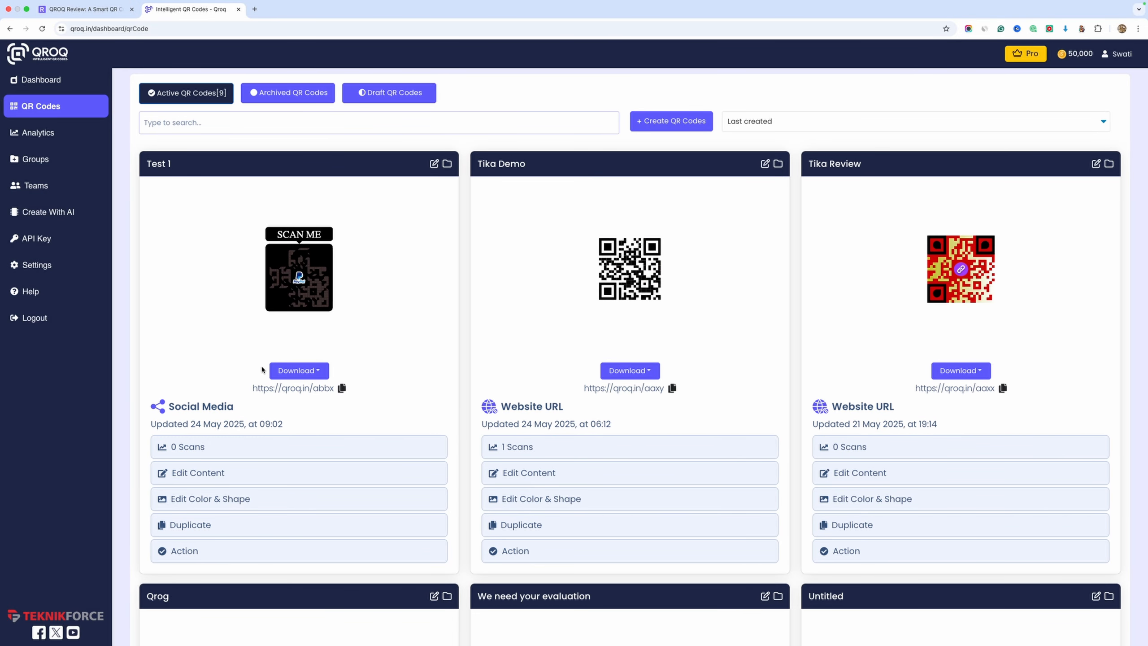
Step: Check the download formats of the Test 1 QR code and download it as a PNG
left_click(318, 375)
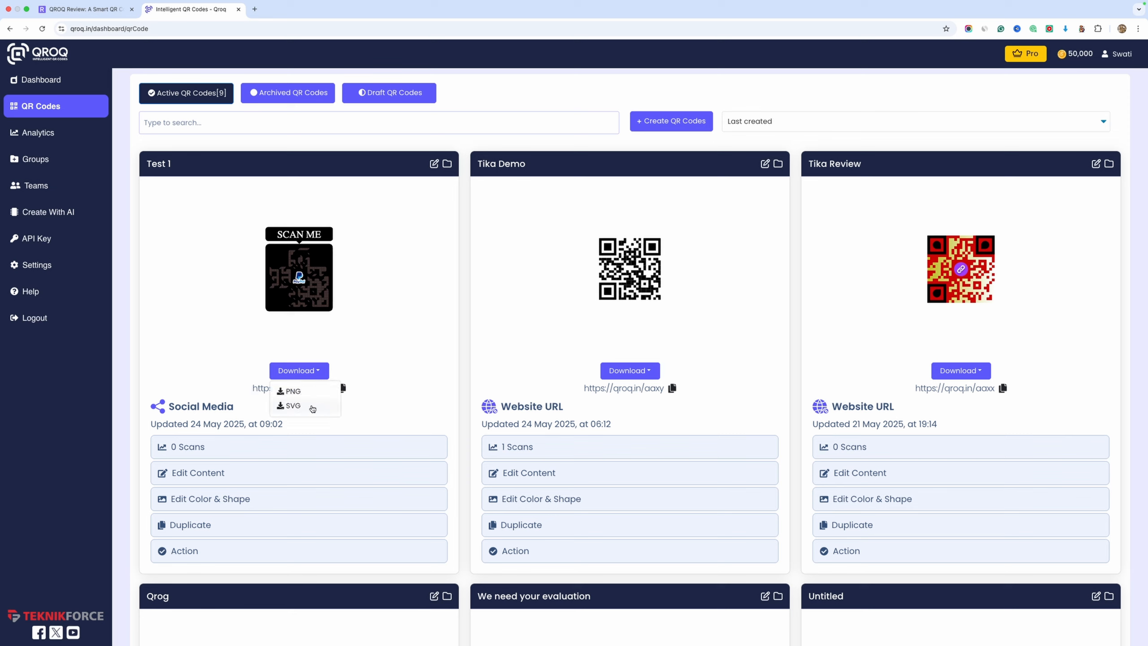
left_click(401, 376)
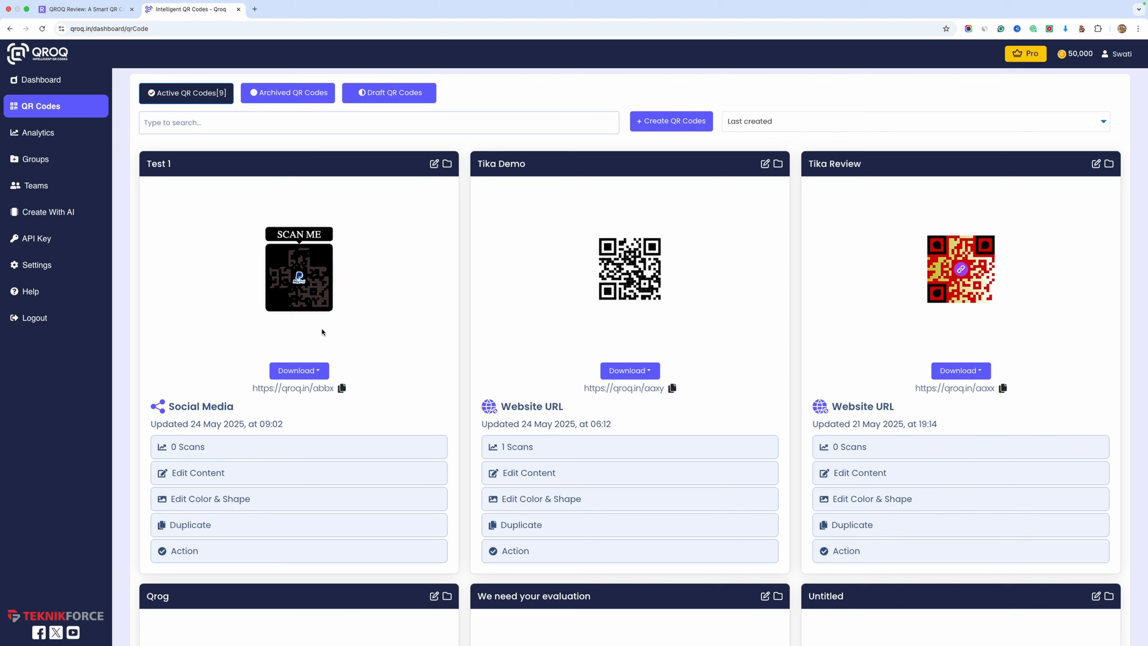
left_click(299, 371)
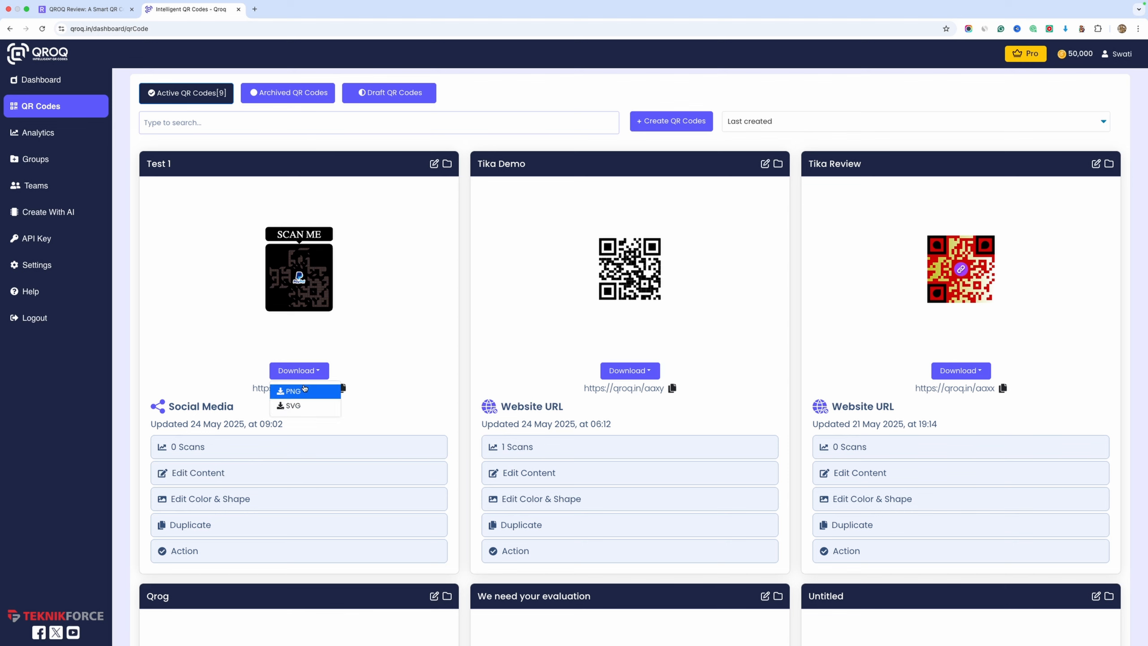
left_click(291, 388)
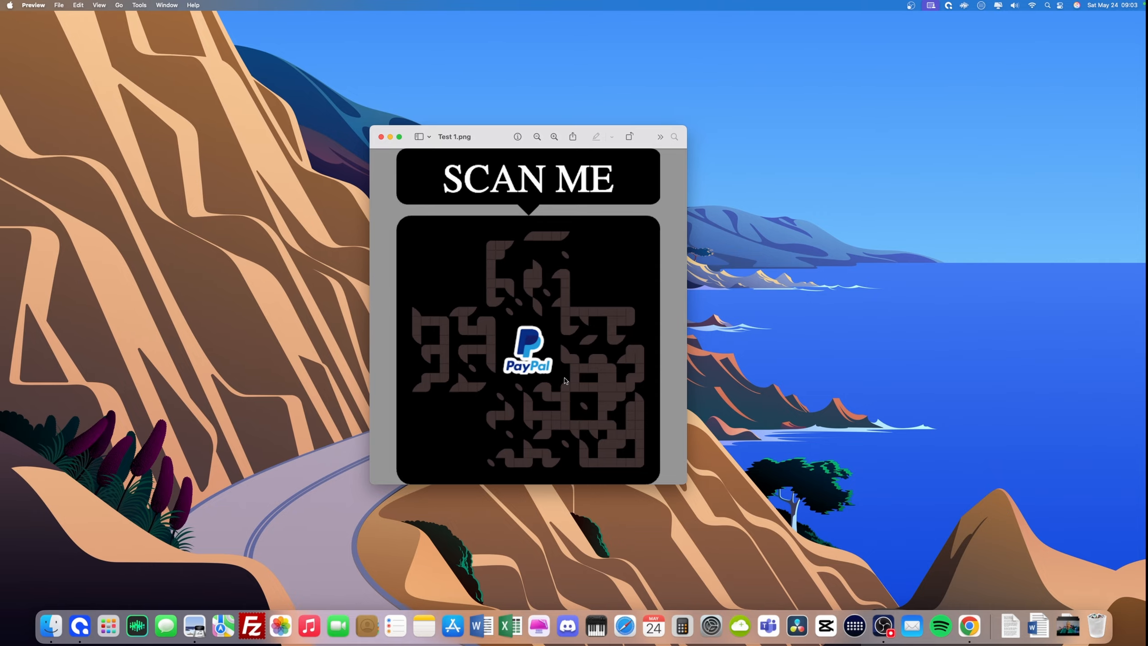
Step: Inspect the downloaded Test 1.png in the Preview app and return to the QR codes list in the browser
key("ctrl+Right")
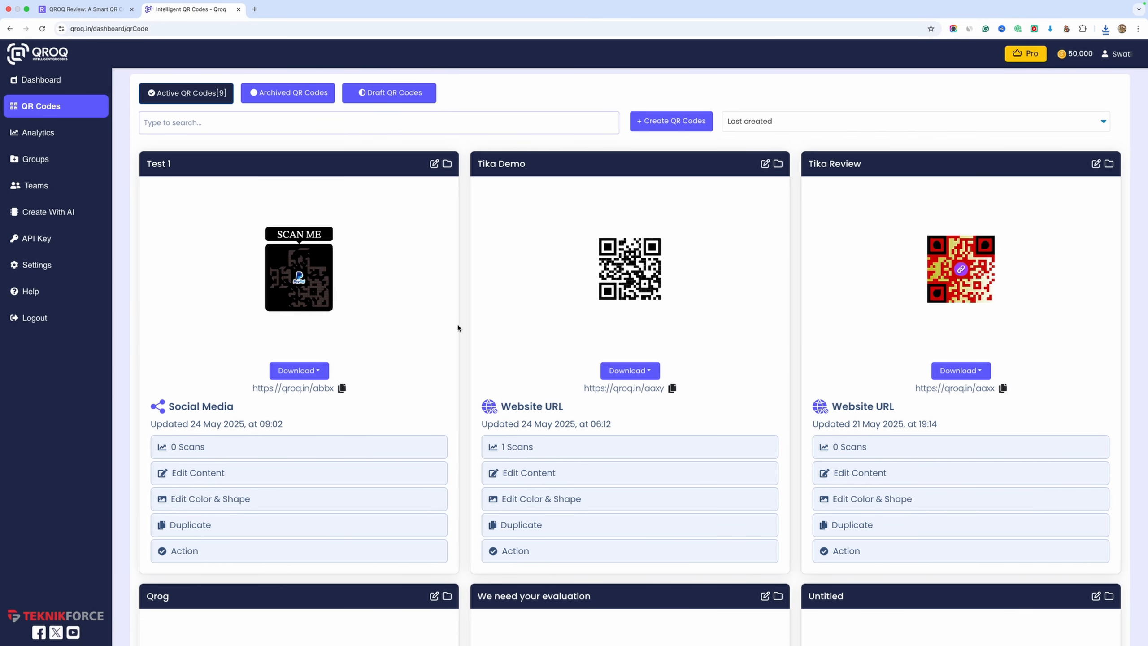
key("ctrl+Left")
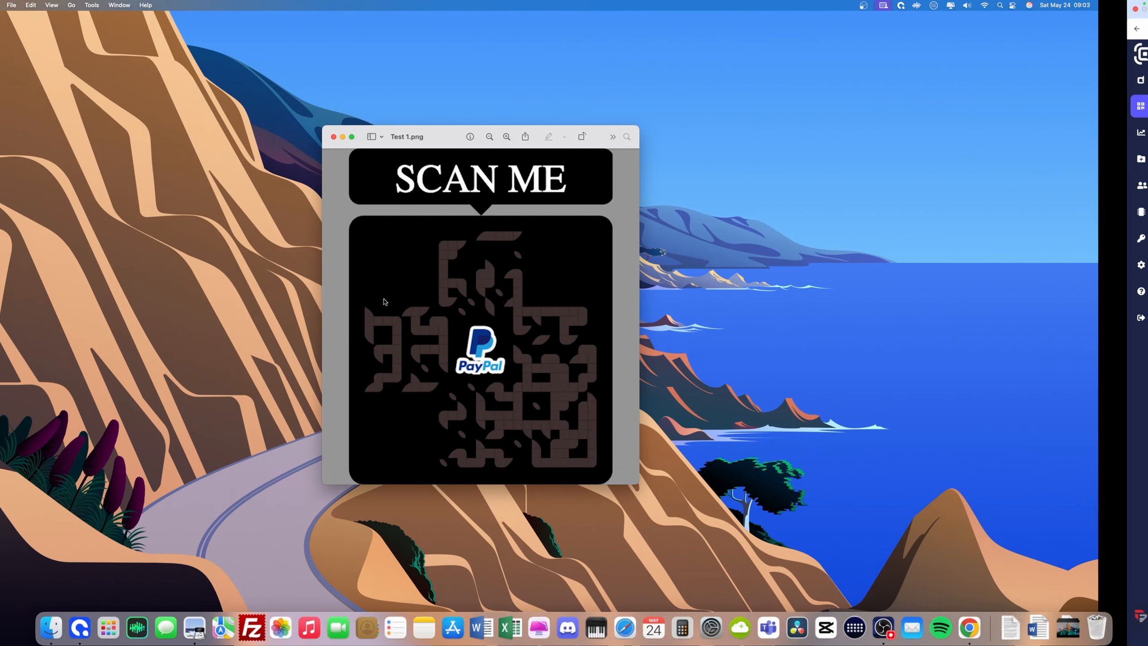
key("ctrl+Right")
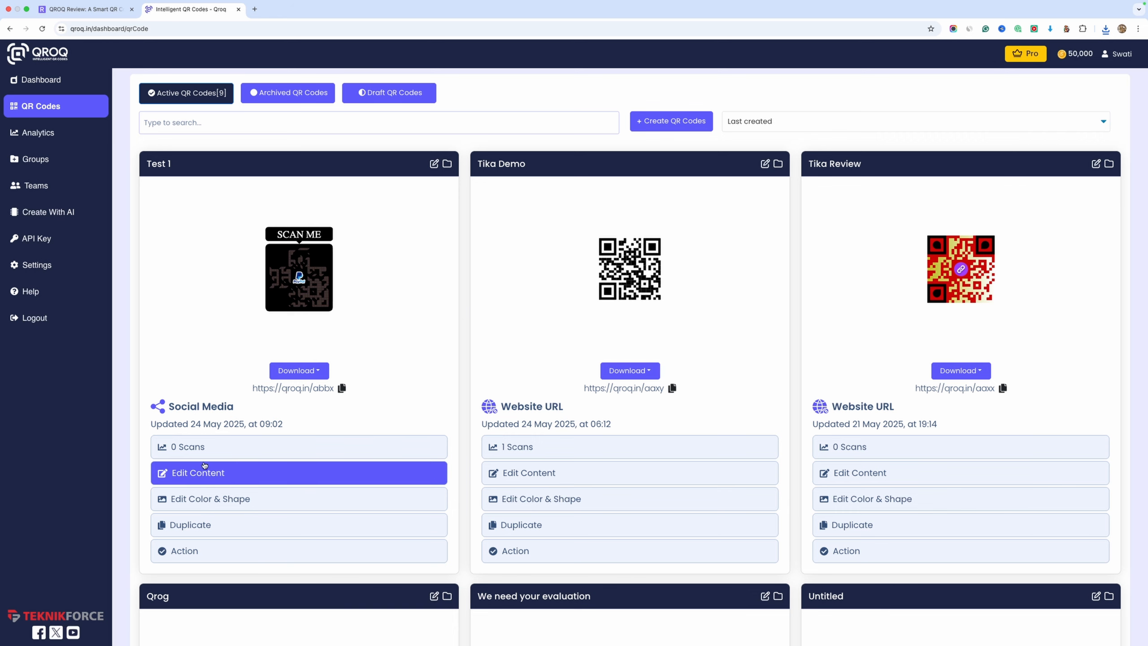
Step: Open the Test 1 QR code's content for editing and review its page colors, headline and social media links
left_click(199, 477)
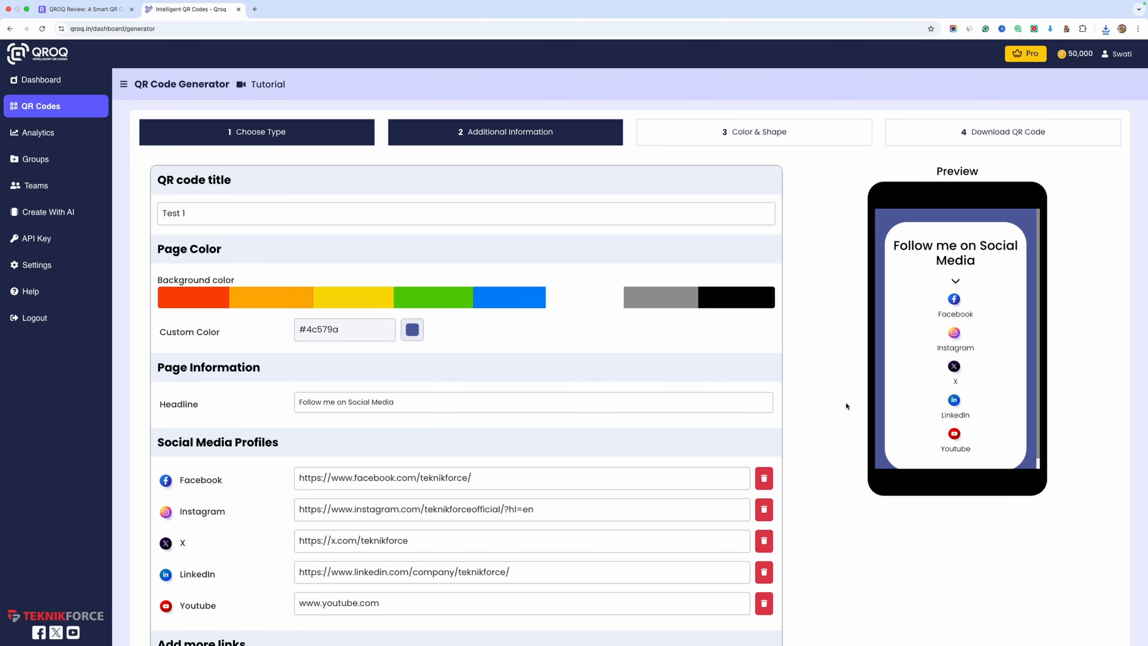
scroll(845, 406, "down", 3)
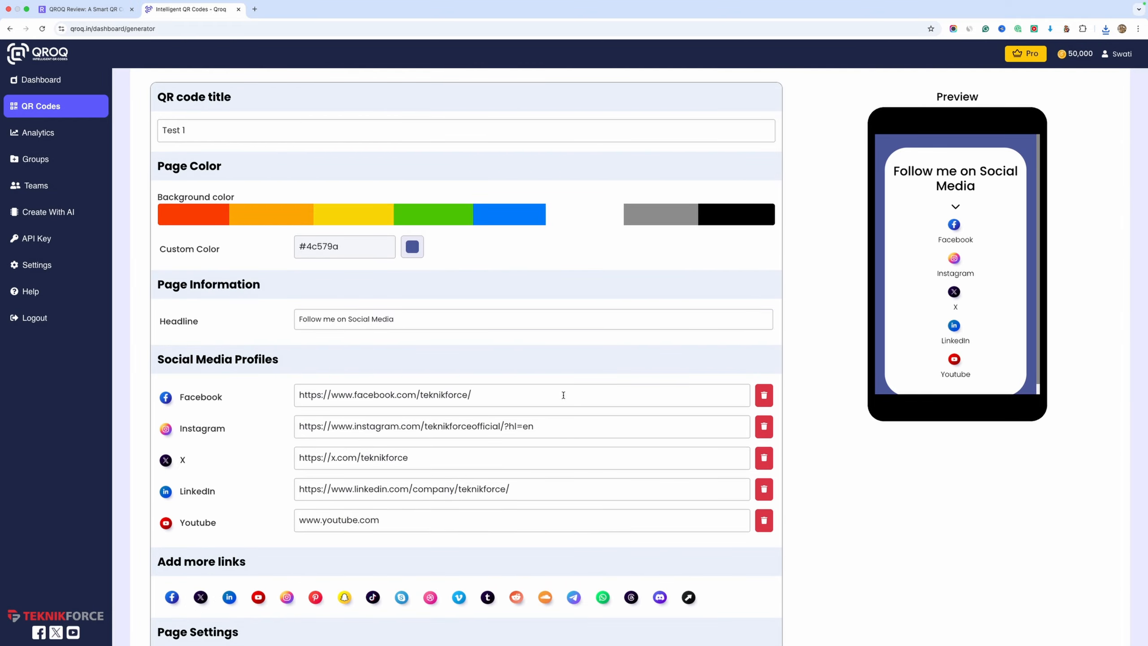
scroll(563, 394, "down", 5)
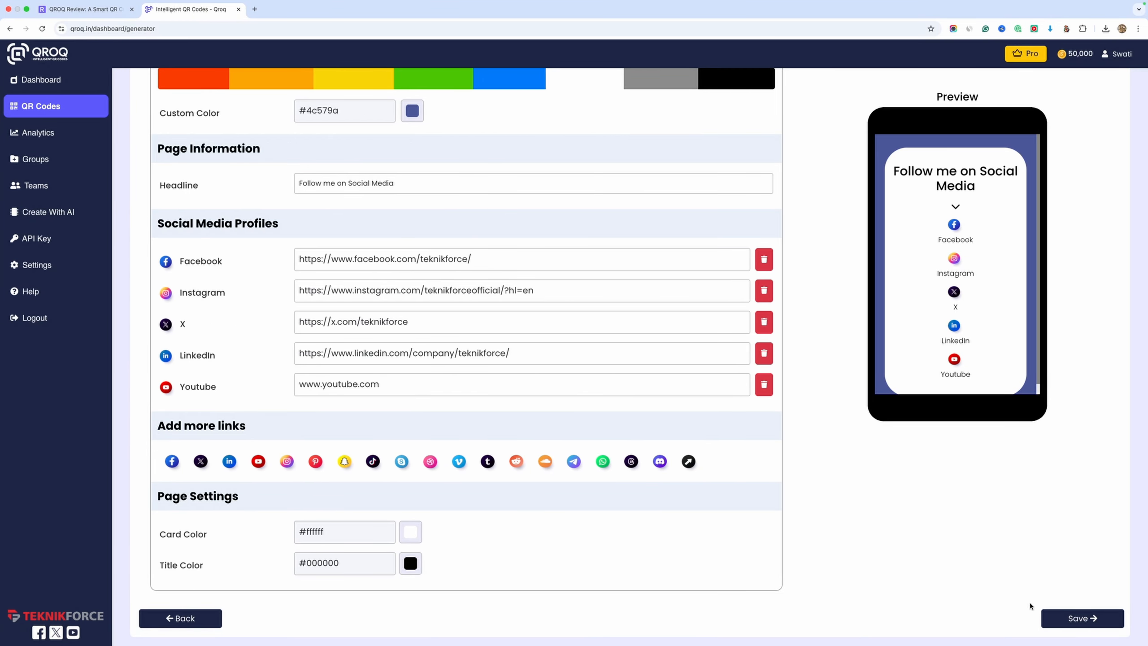
scroll(751, 451, "up", 5)
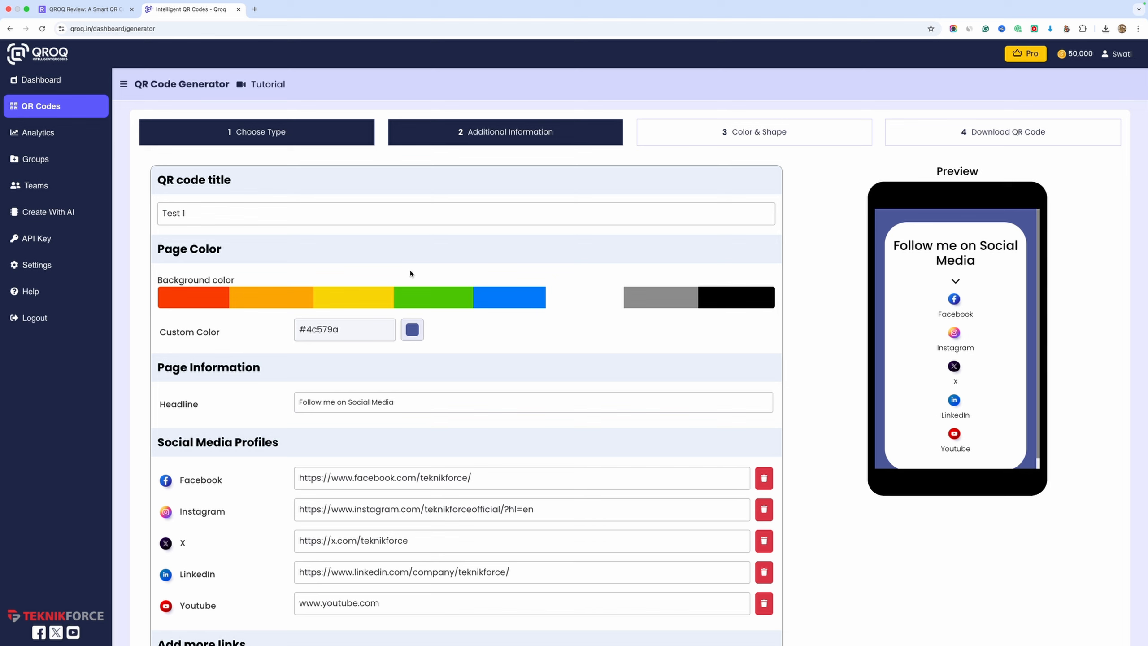
Step: View the Groups page and its dialog for naming a new group, and close the dialog without creating one
left_click(36, 158)
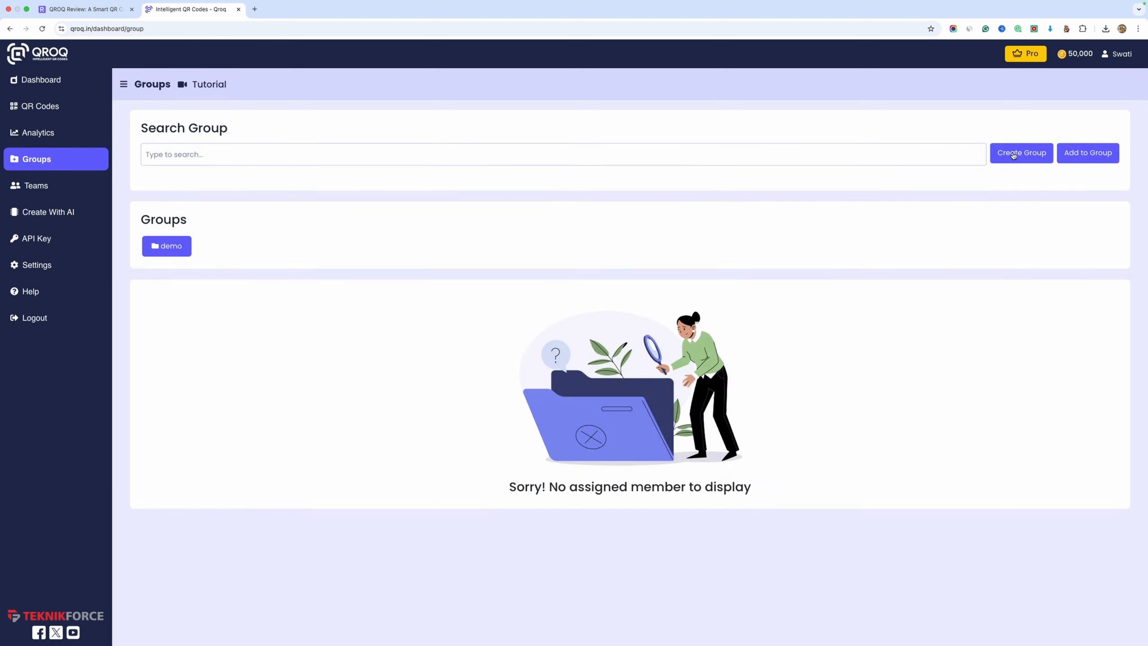
left_click(1013, 156)
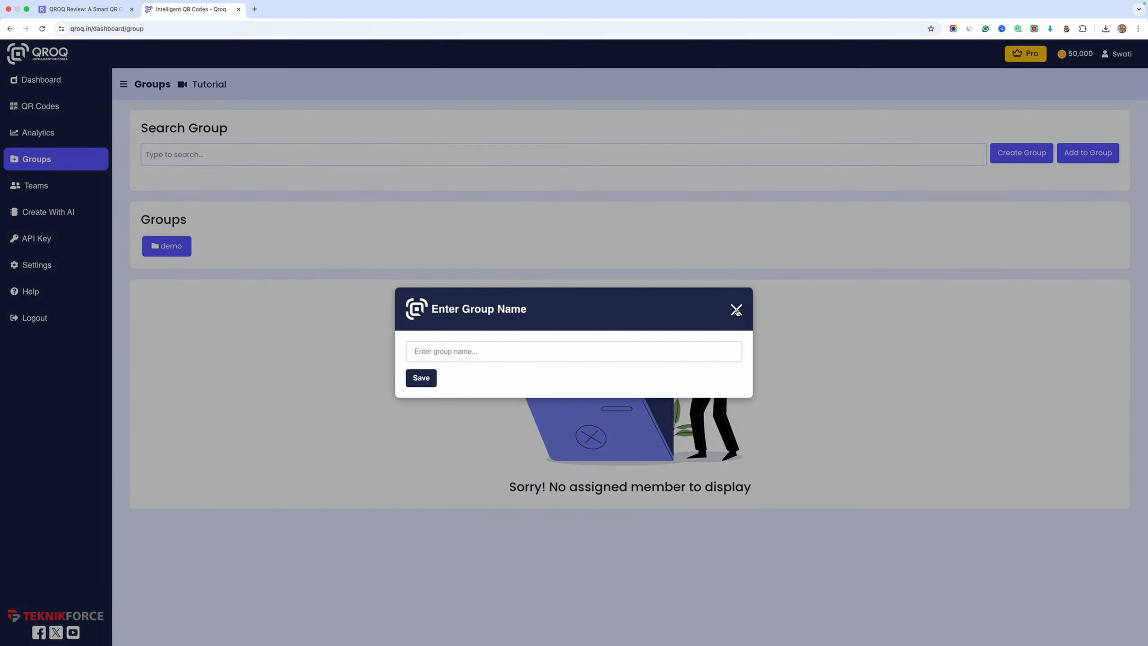
left_click(735, 310)
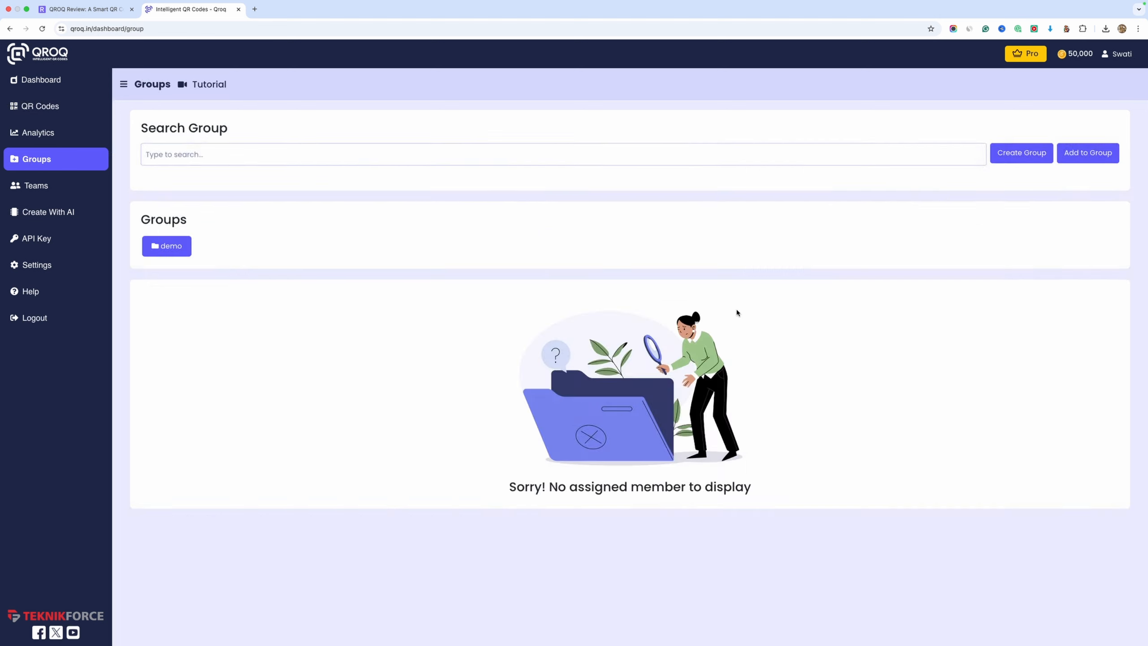
Step: View the team members page and the page for creating and managing API keys
left_click(63, 183)
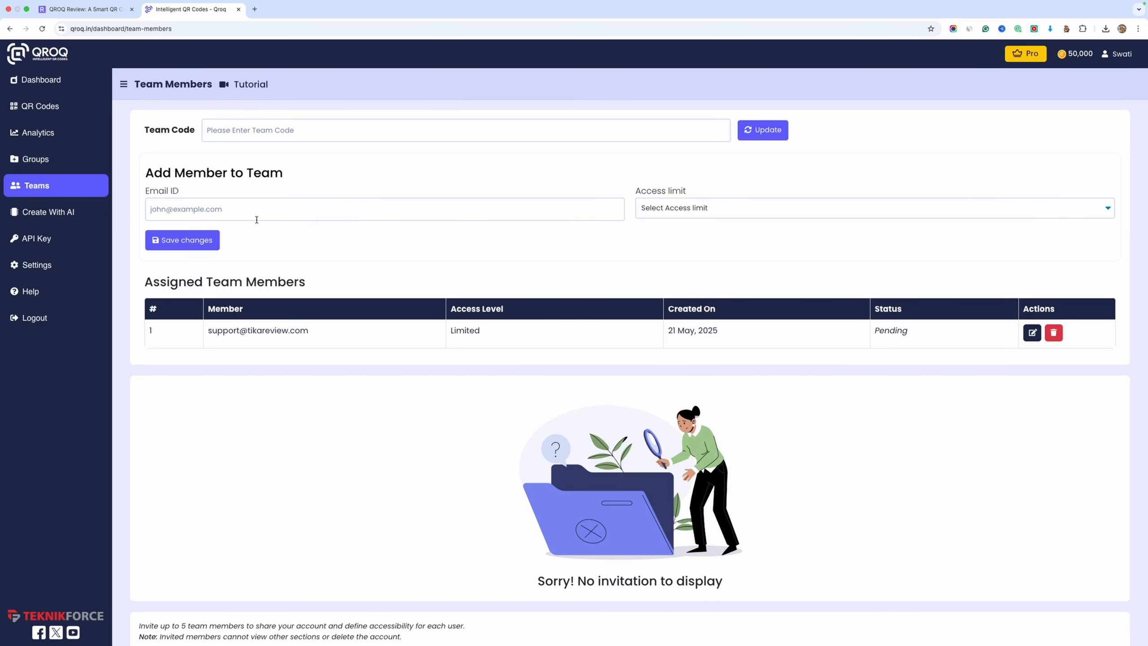
left_click(63, 240)
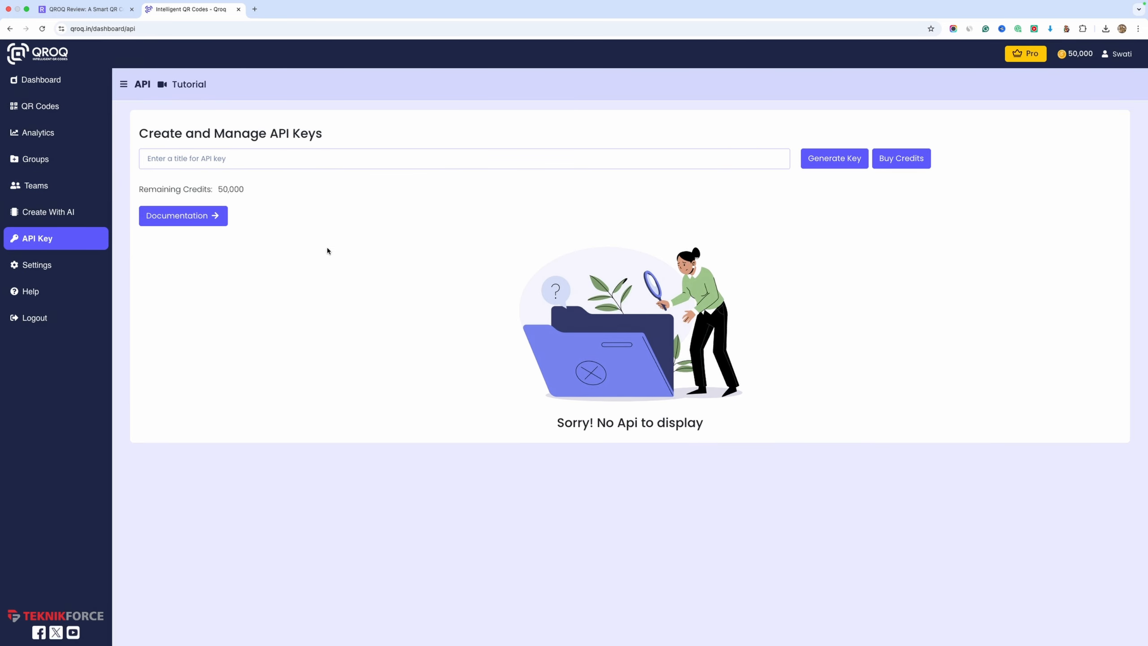